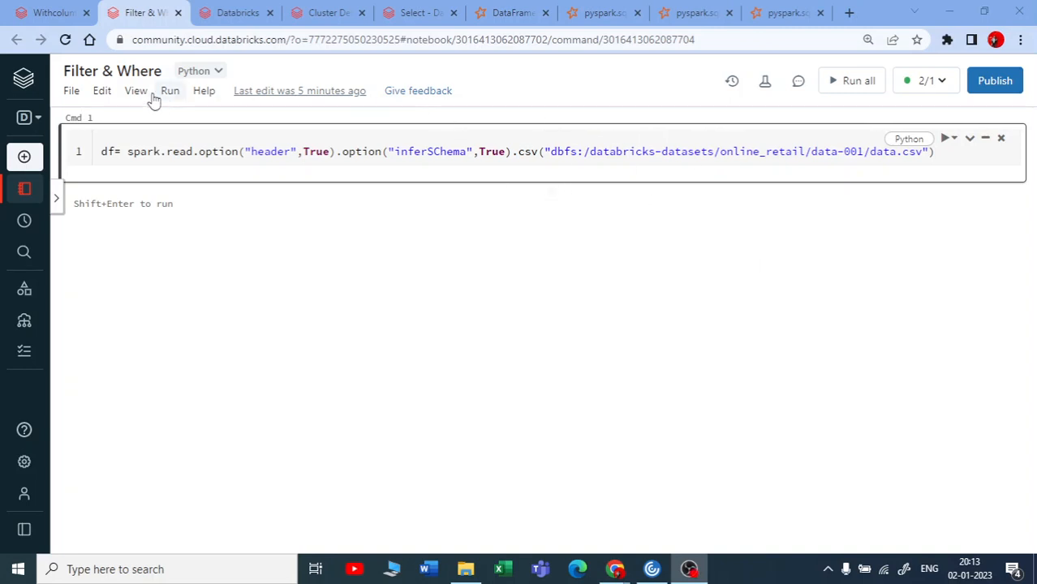
# Step: Run the spark.read cell loading the online retail CSV from databricks-datasets into df
pyautogui.click(941, 152)
pyautogui.hotkey('shift', 'Return')
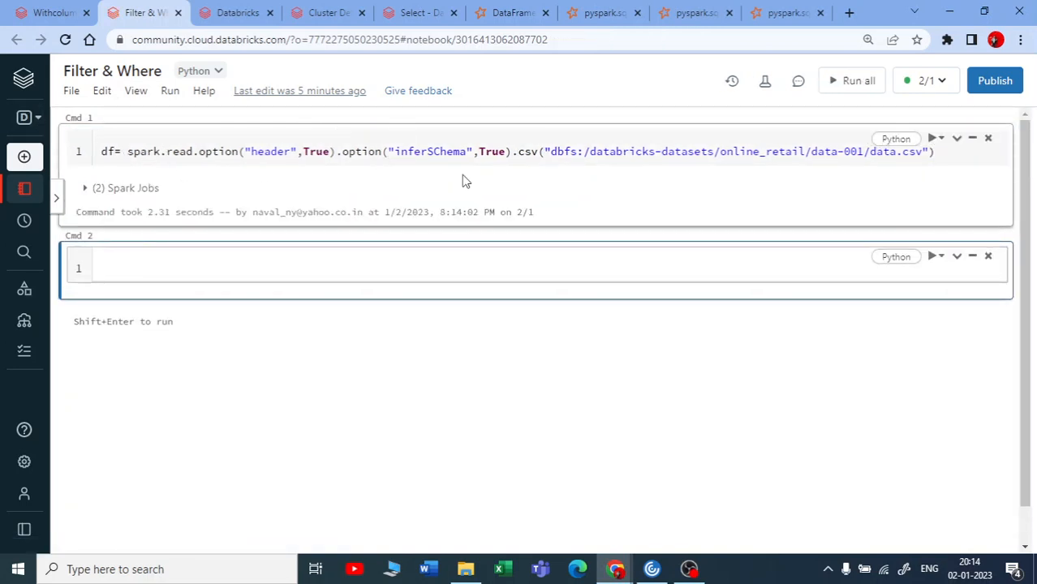
pyautogui.moveTo(576, 152); pyautogui.dragTo(718, 152)
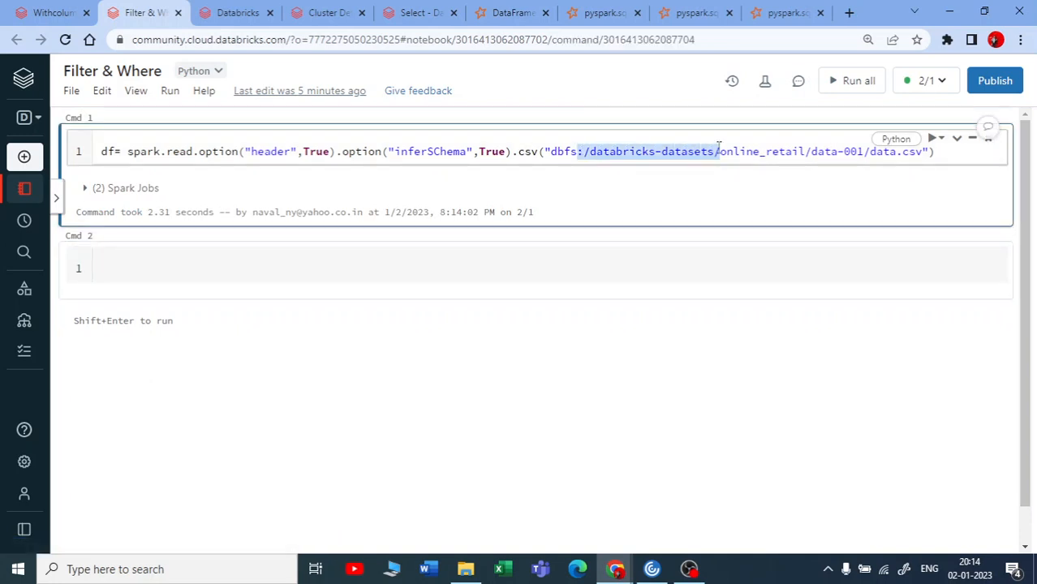
# Step: Show df as a table with InvoiceNo, StockCode and the other columns using display(df)
pyautogui.click(235, 266)
pyautogui.write('di')
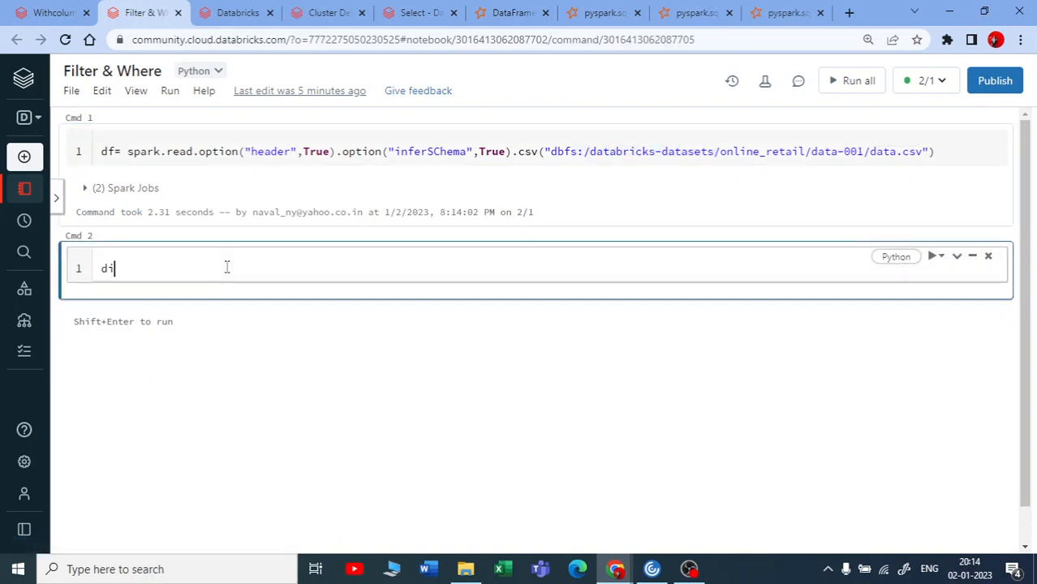
pyautogui.write('splay(')
pyautogui.write('df')
pyautogui.hotkey('shift', 'Return')
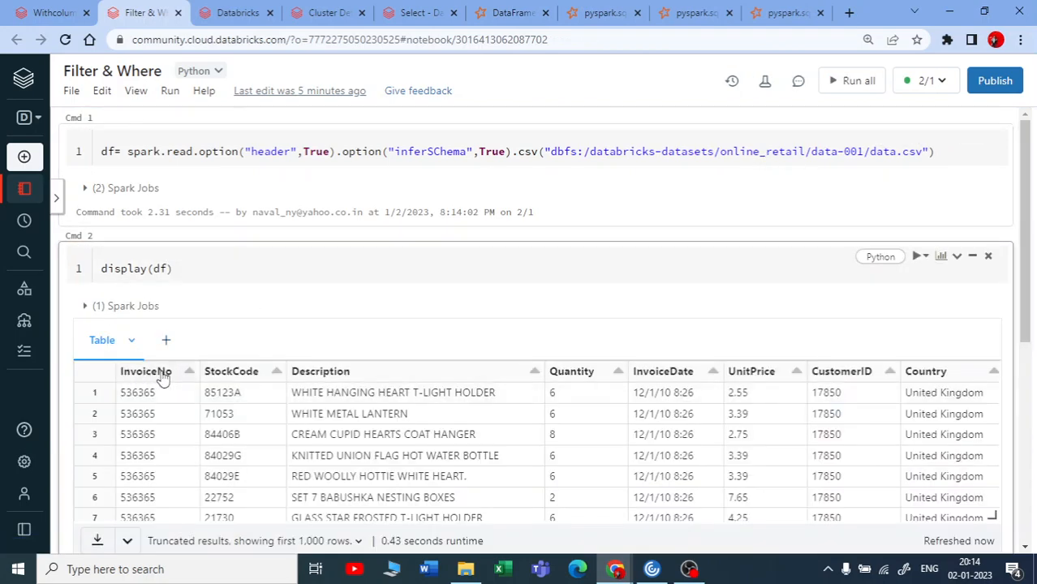
pyautogui.scroll(-2, 567, 389)
pyautogui.scroll(-2, 567, 389)
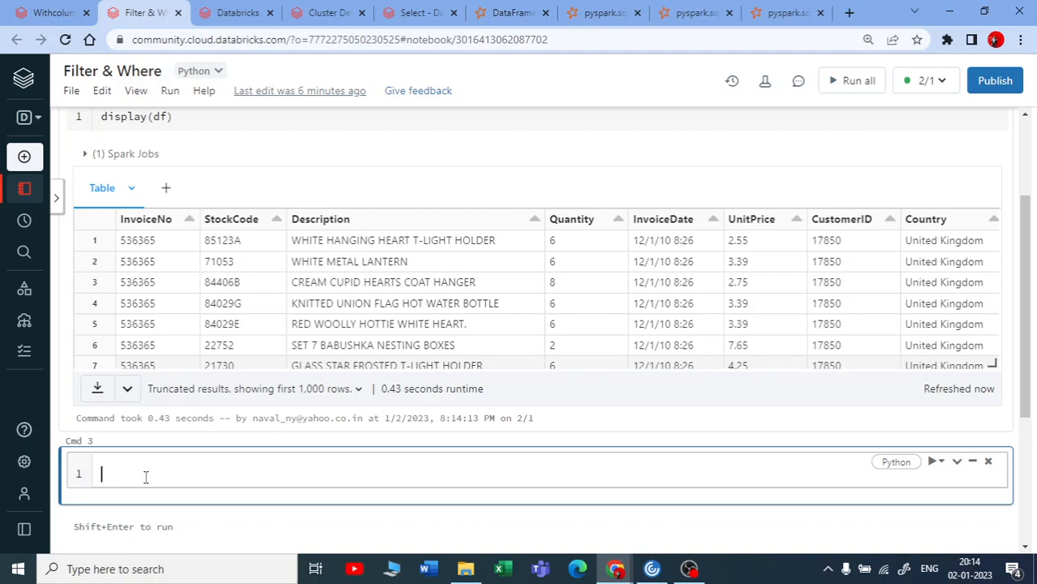
pyautogui.write('help(')
pyautogui.write('df.')
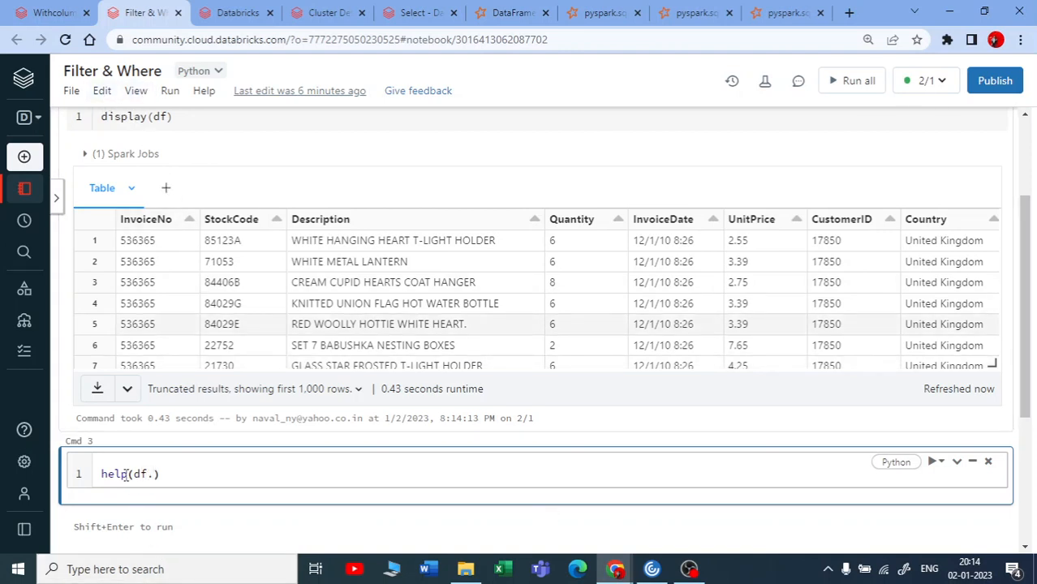
pyautogui.write('ilte')
pyautogui.write('r')
# Step: Run help(df.filter) and highlight that where is an alias for filter
pyautogui.hotkey('shift', 'Return')
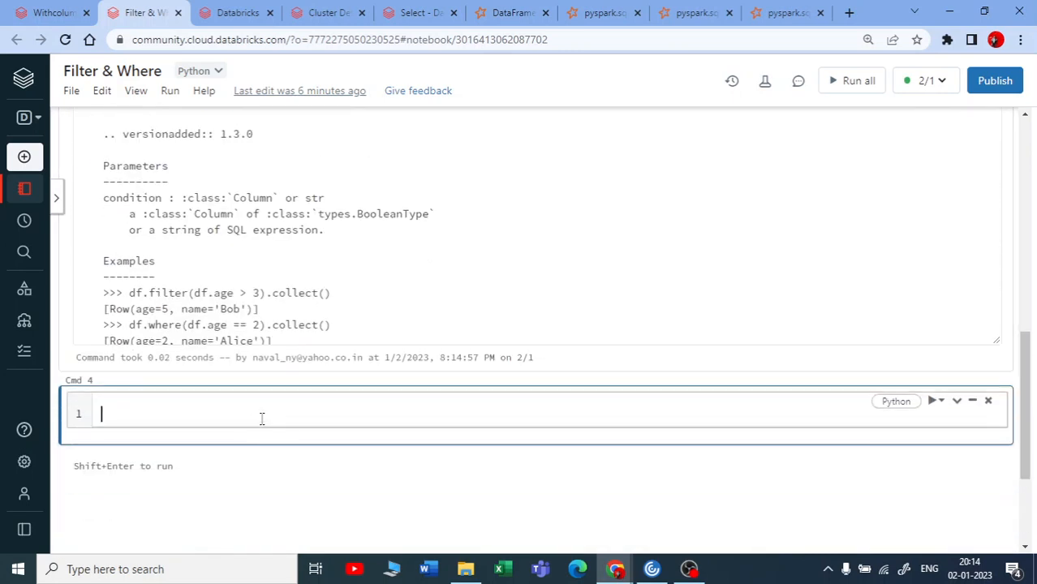
pyautogui.scroll(3, 163, 244)
pyautogui.scroll(2, 81, 211)
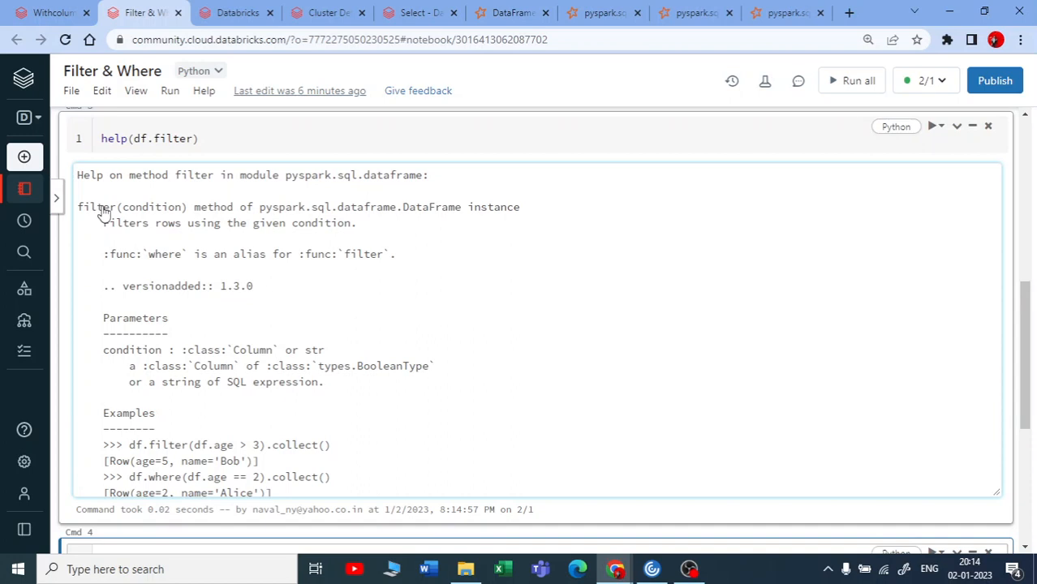
pyautogui.doubleClick(81, 209)
pyautogui.moveTo(135, 207); pyautogui.dragTo(185, 207)
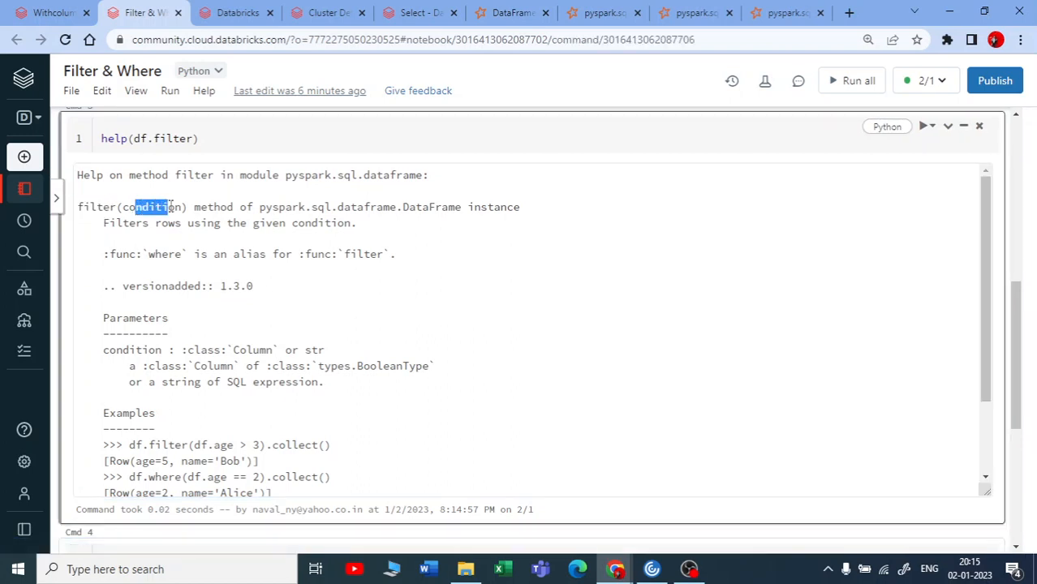
pyautogui.moveTo(104, 240); pyautogui.dragTo(182, 253)
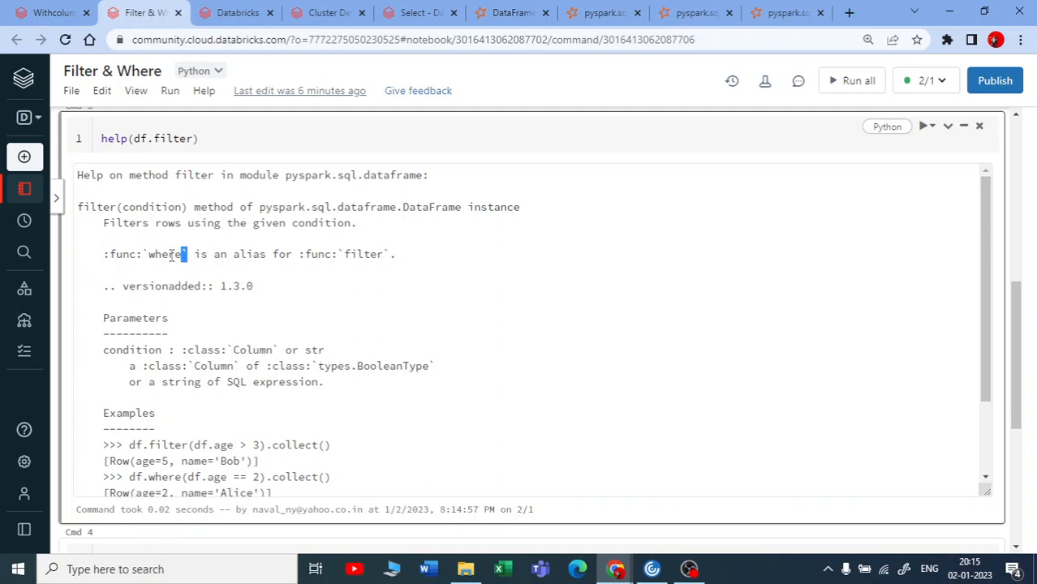
pyautogui.doubleClick(166, 254)
pyautogui.moveTo(234, 254)
pyautogui.mouseDown()
pyautogui.moveTo(375, 254)
pyautogui.moveTo(152, 270)
pyautogui.mouseUp()
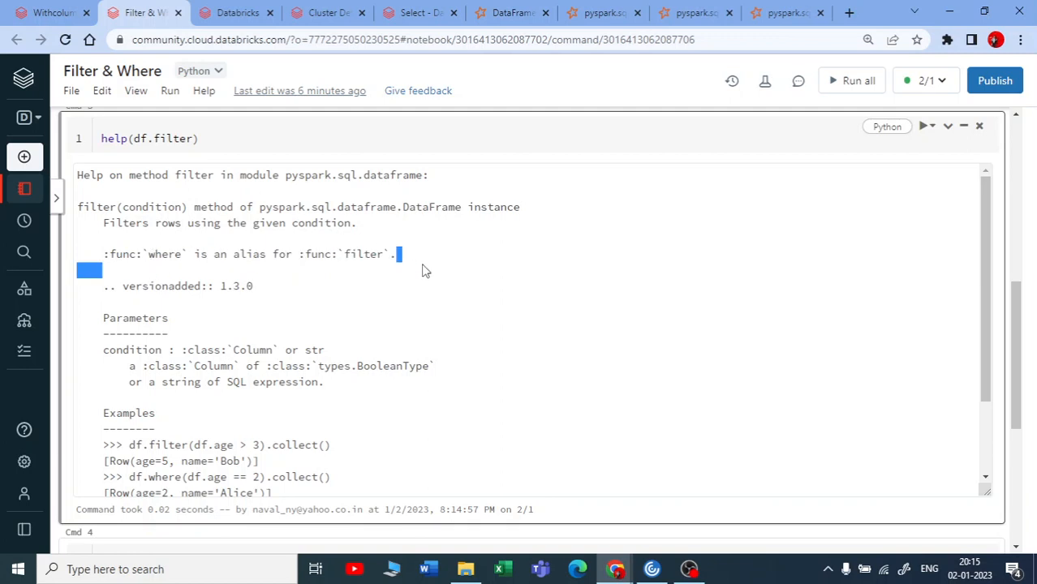
pyautogui.scroll(-1, 504, 317)
pyautogui.scroll(-1, 505, 316)
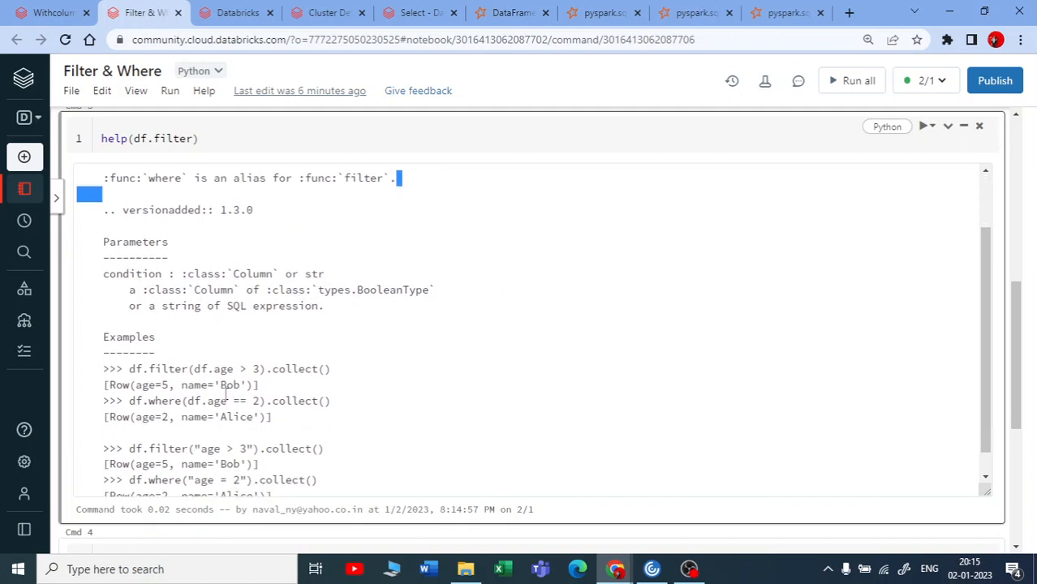
# Step: Highlight the df.age > 3 example and the Column-or-str type of the condition parameter
pyautogui.moveTo(143, 369)
pyautogui.mouseDown()
pyautogui.moveTo(123, 372)
pyautogui.moveTo(253, 371)
pyautogui.mouseUp()
pyautogui.scroll(-1, 328, 373)
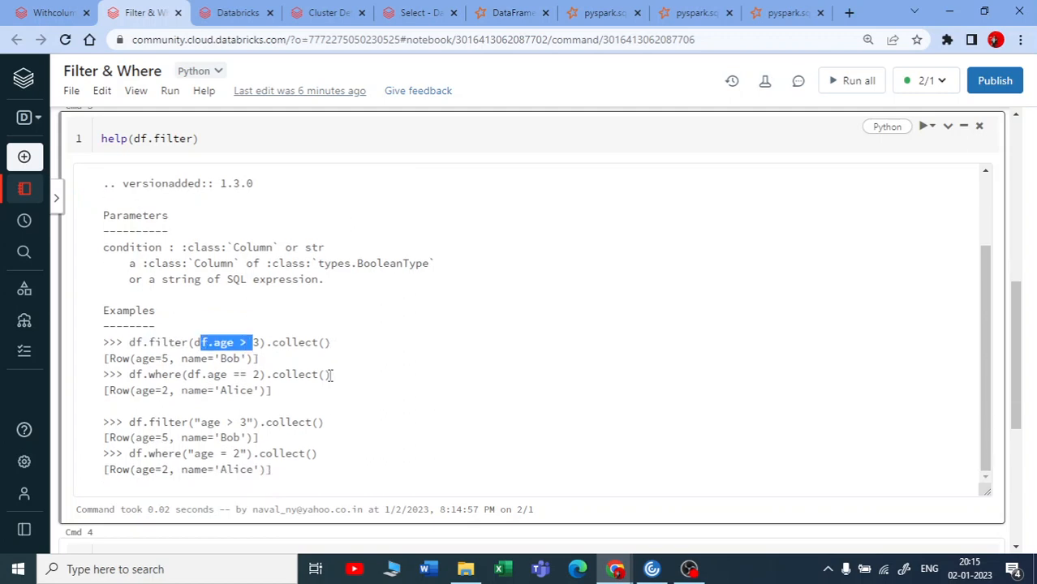
pyautogui.scroll(3, 328, 376)
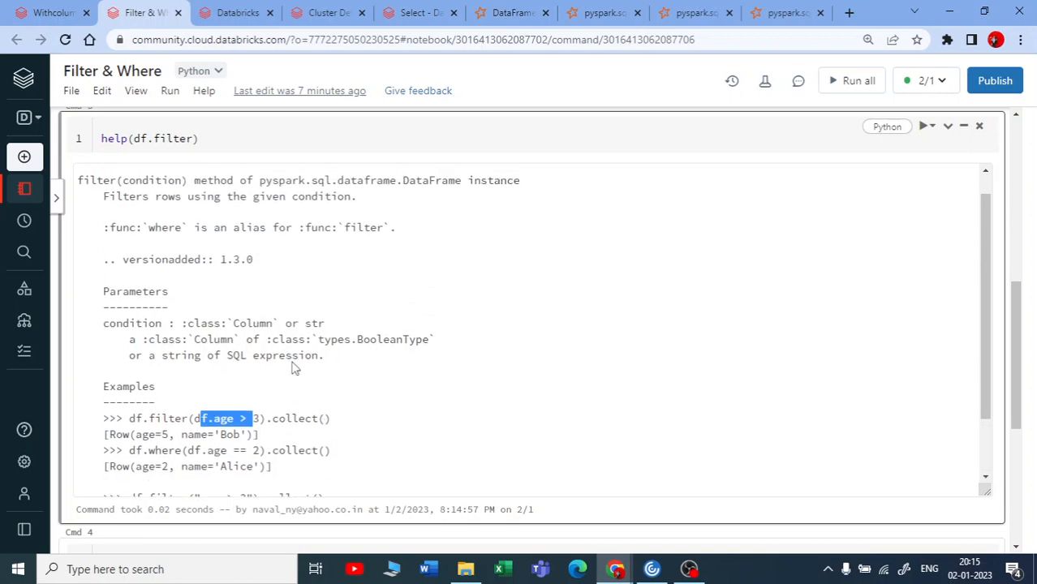
pyautogui.moveTo(115, 324); pyautogui.dragTo(149, 323)
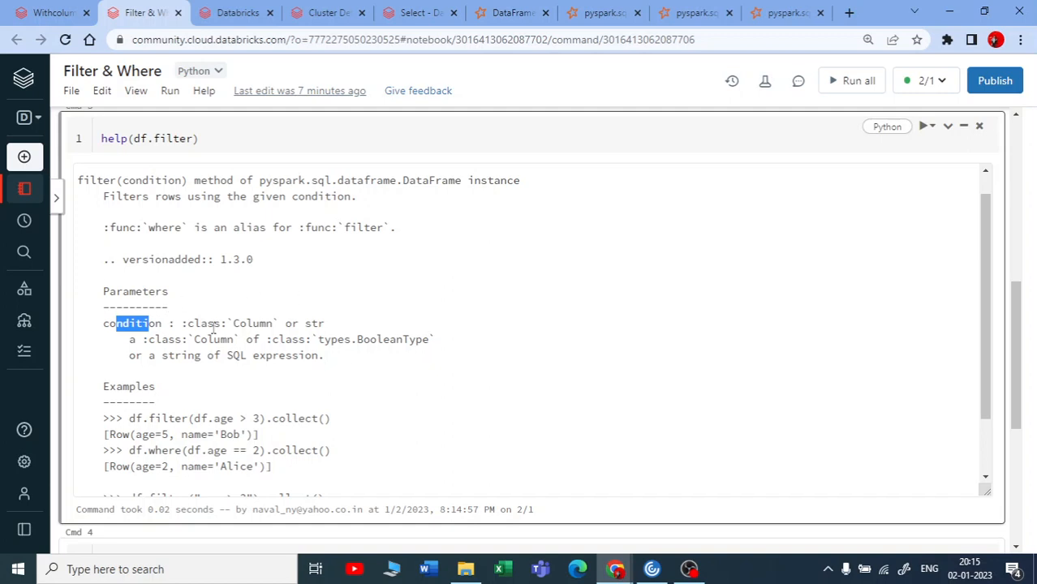
pyautogui.moveTo(207, 323); pyautogui.dragTo(325, 324)
pyautogui.click(306, 323)
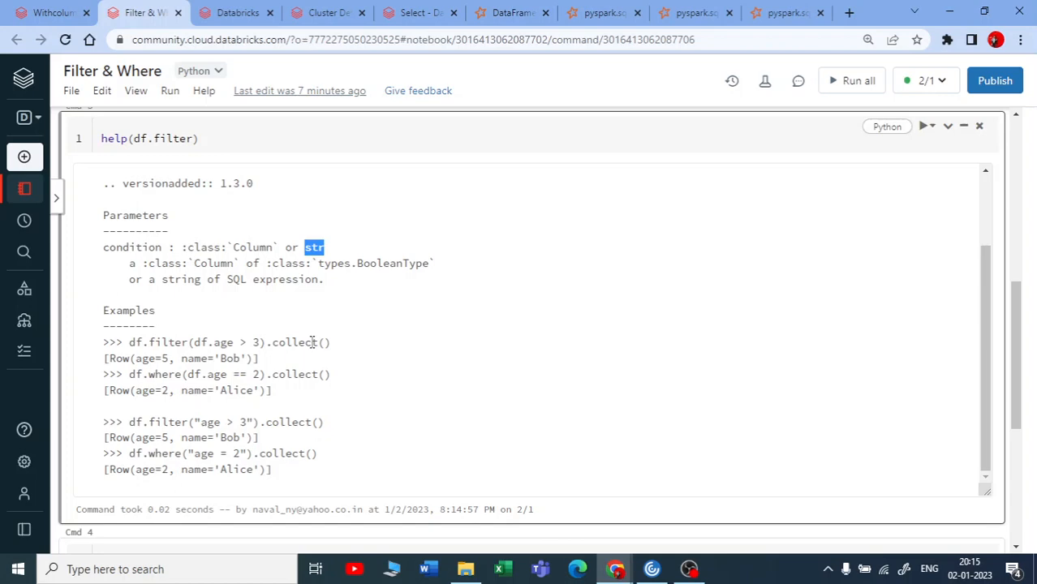
pyautogui.scroll(-5, 312, 340)
pyautogui.click(292, 403)
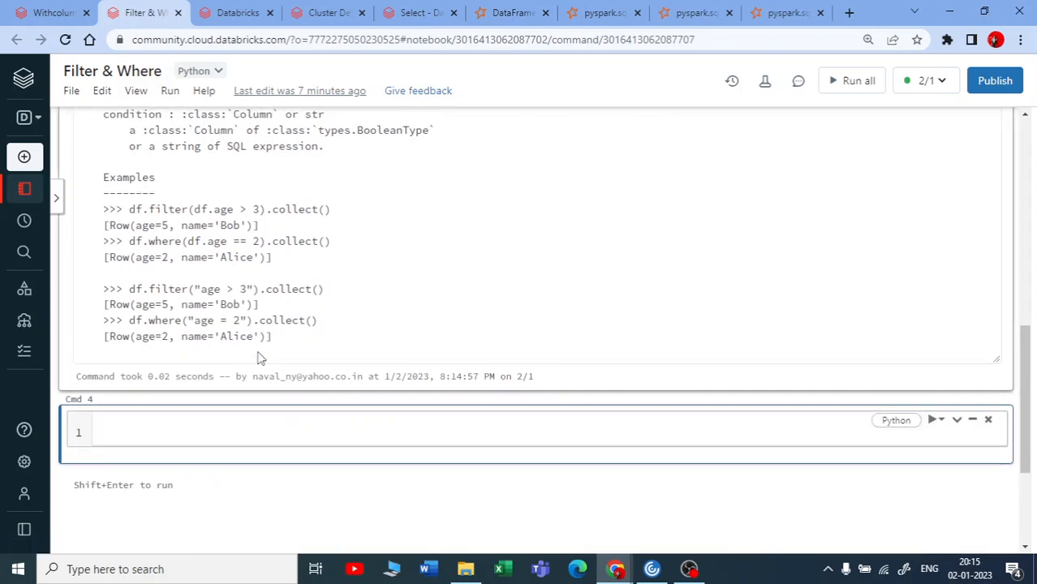
pyautogui.scroll(10, 268, 365)
pyautogui.scroll(-3, 268, 365)
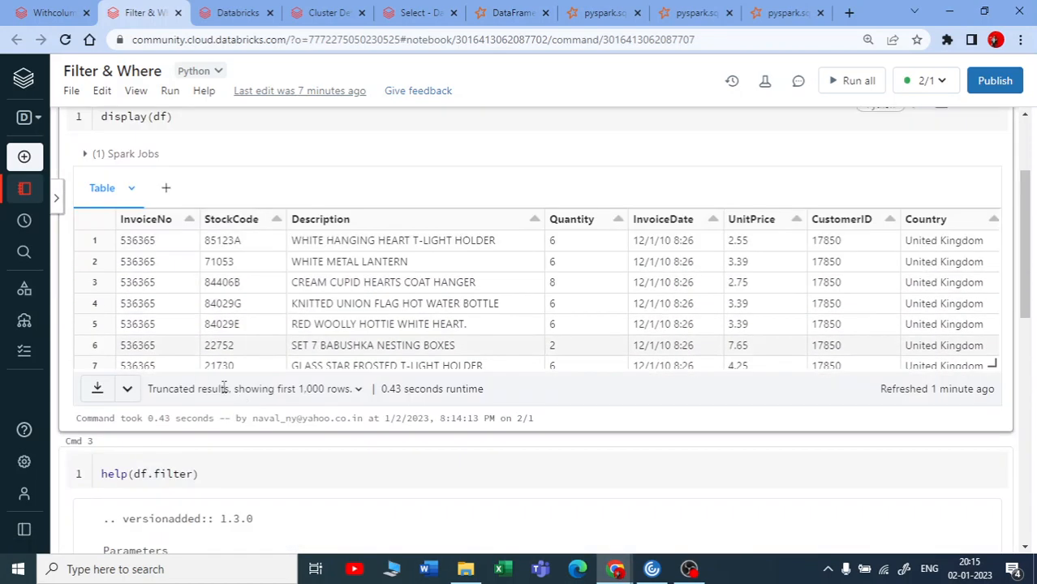
pyautogui.scroll(-3, 162, 309)
pyautogui.scroll(2, 160, 306)
pyautogui.scroll(2, 160, 306)
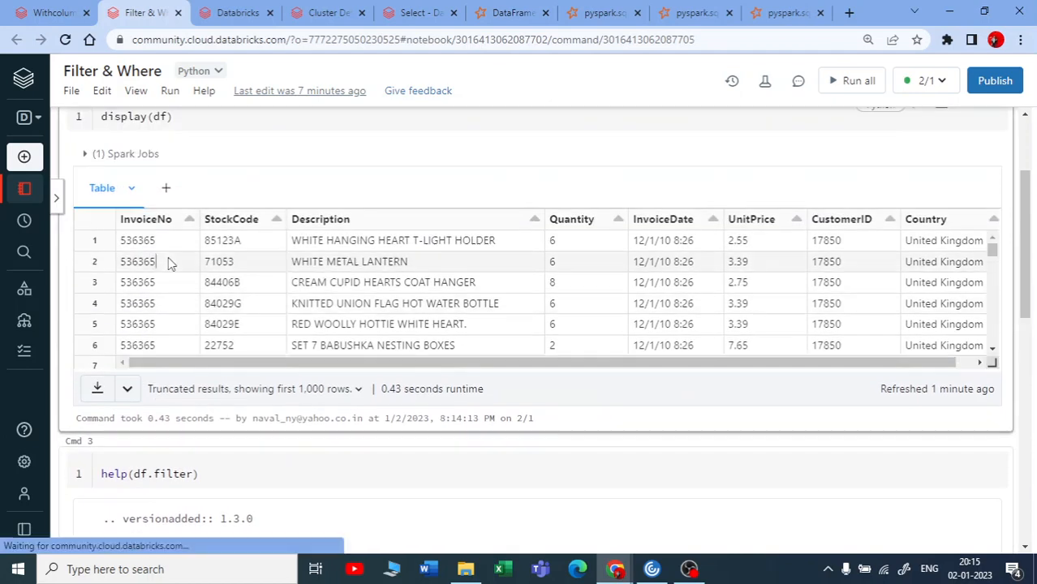
pyautogui.scroll(-5, 168, 266)
pyautogui.scroll(-3, 168, 266)
pyautogui.scroll(2, 168, 266)
pyautogui.scroll(5, 168, 266)
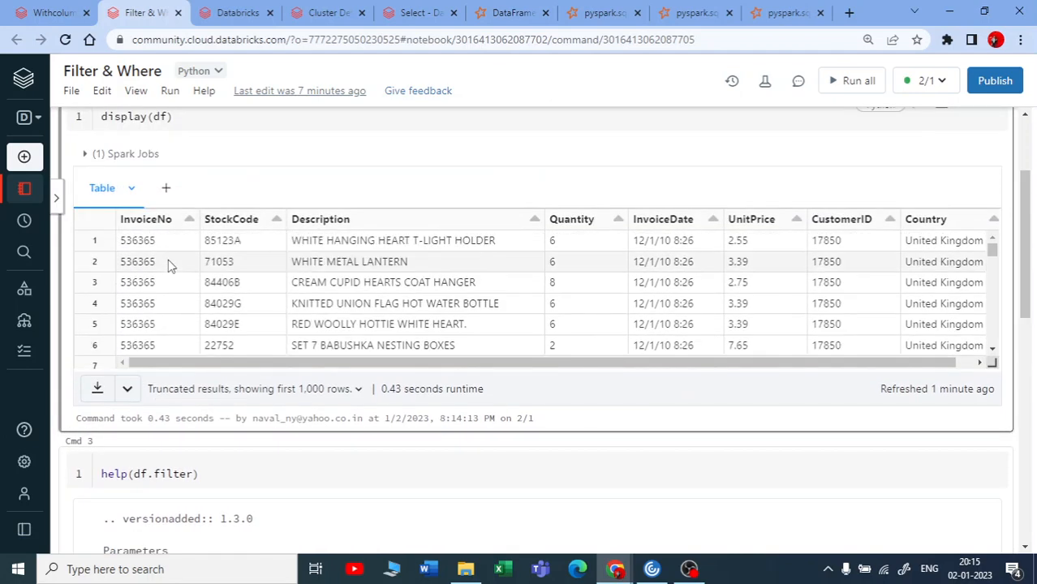
pyautogui.moveTo(156, 240)
pyautogui.mouseDown()
pyautogui.moveTo(133, 240)
pyautogui.moveTo(127, 255)
pyautogui.moveTo(121, 240)
pyautogui.mouseUp()
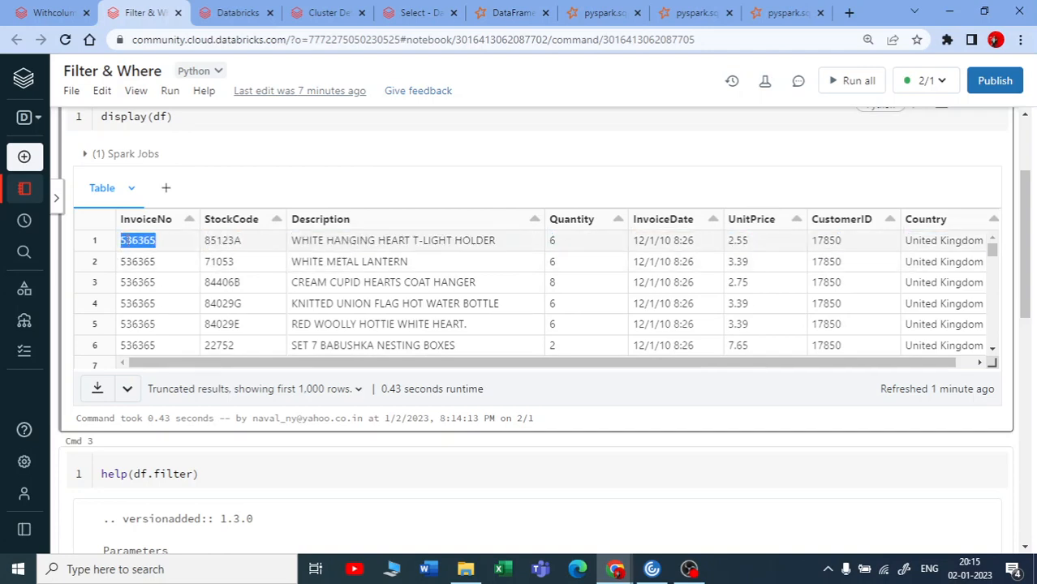
pyautogui.scroll(-3, 230, 304)
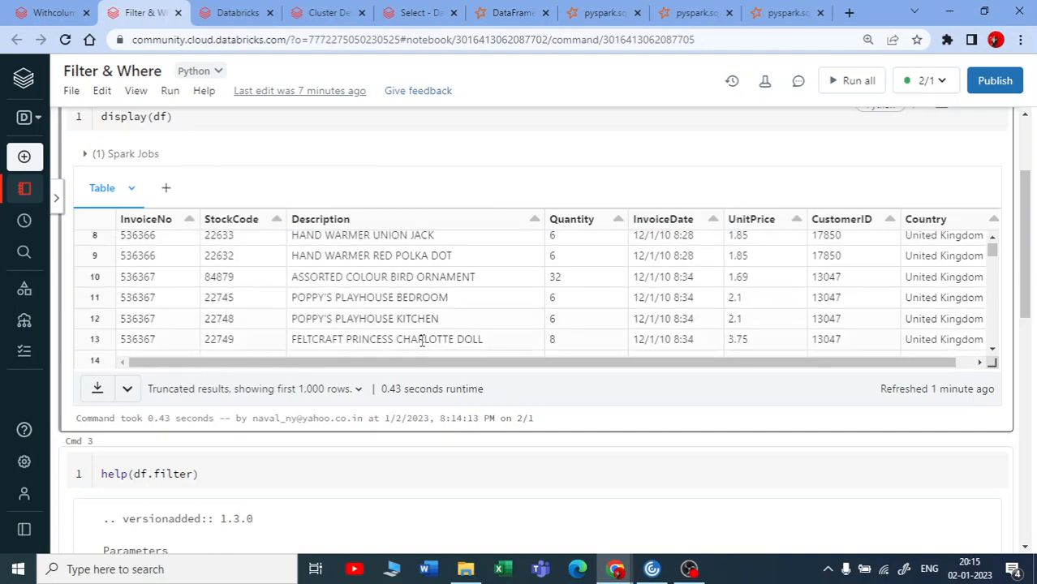
pyautogui.scroll(-5, 422, 341)
pyautogui.scroll(-3, 478, 411)
pyautogui.scroll(-5, 478, 412)
pyautogui.scroll(-3, 244, 397)
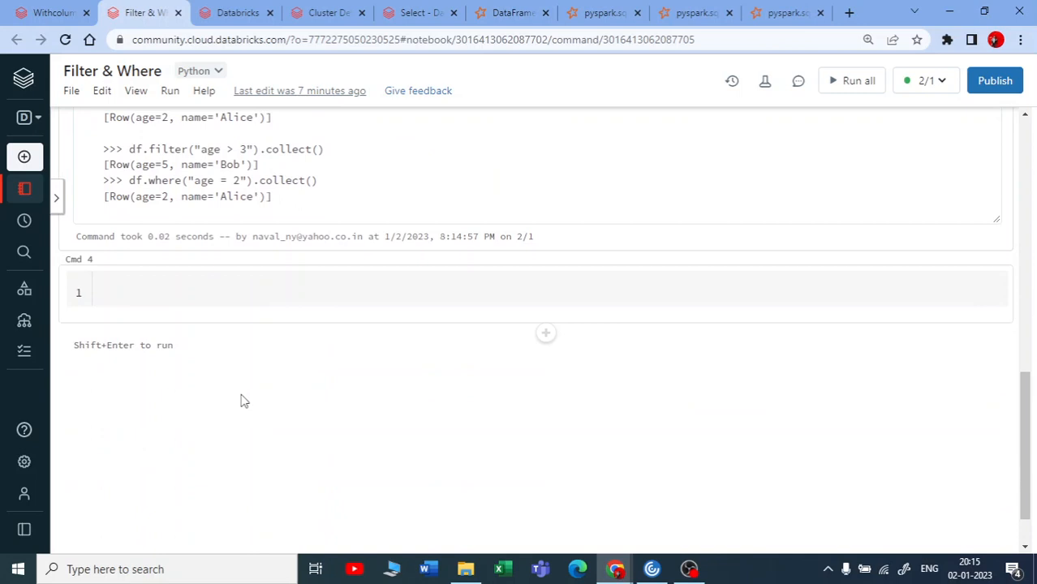
# Step: Write df.filter(InvoiceNo=536365) and check the Column/str condition types in the help output
pyautogui.click(187, 297)
pyautogui.write('df')
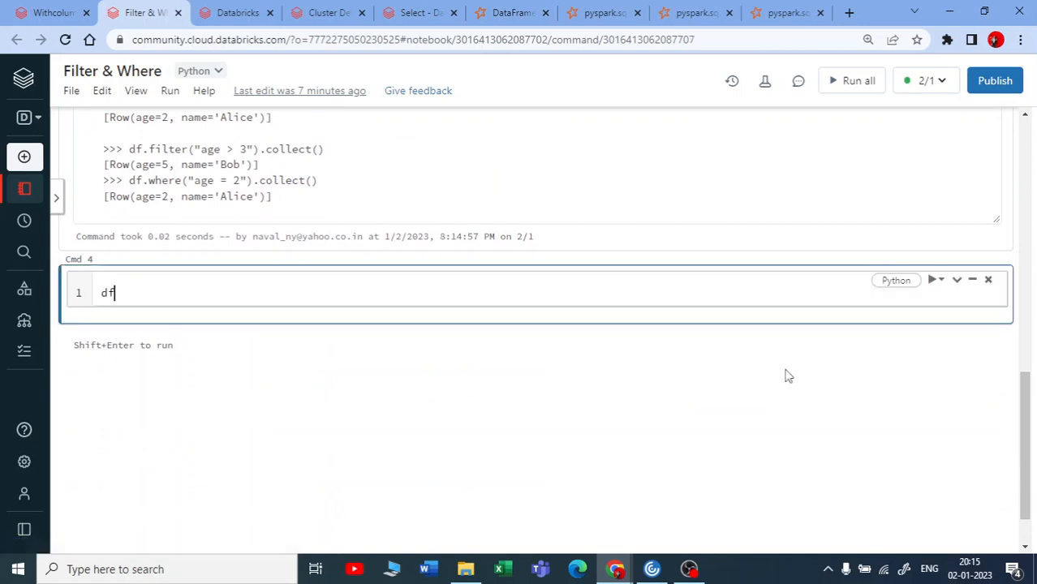
pyautogui.write('.filter(')
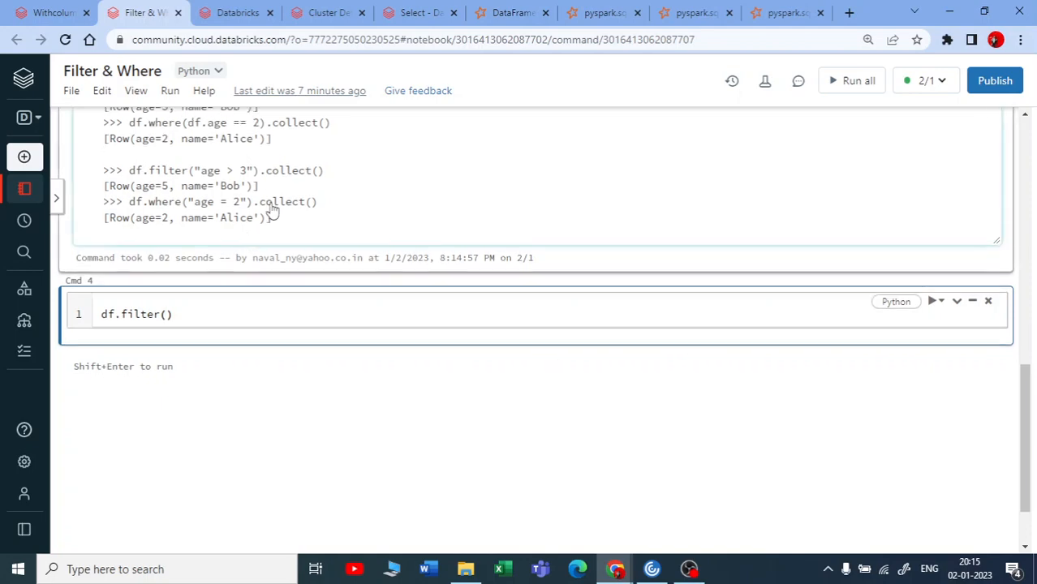
pyautogui.scroll(3, 276, 398)
pyautogui.scroll(5, 203, 324)
pyautogui.scroll(-4, 195, 260)
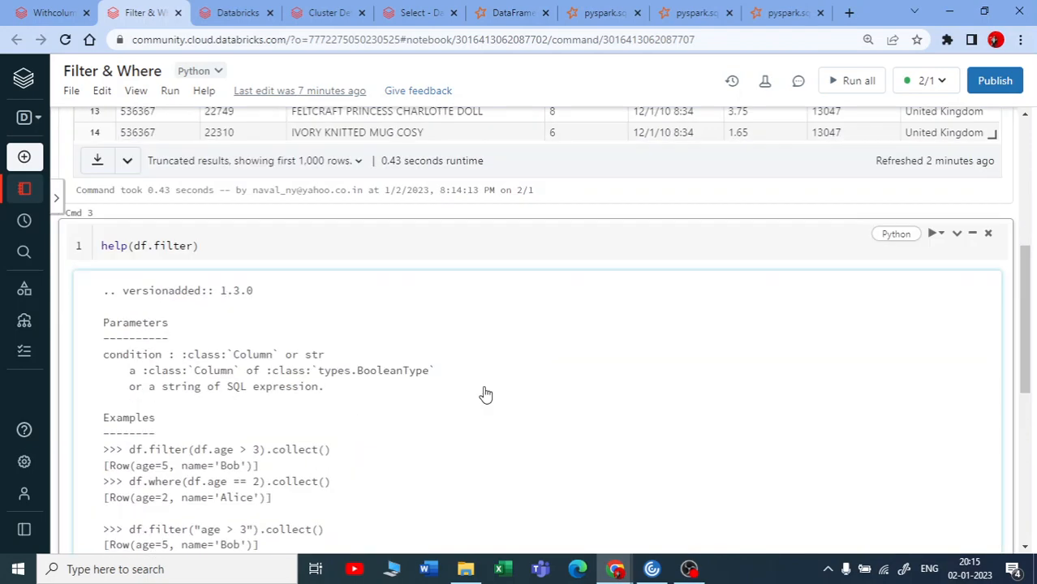
pyautogui.scroll(-5, 382, 405)
pyautogui.write('536365')
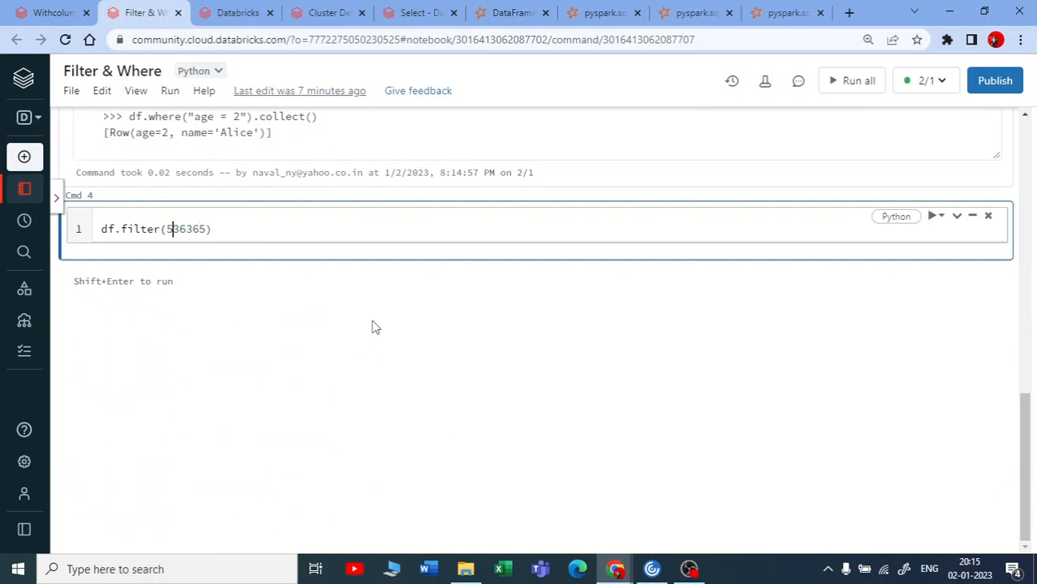
pyautogui.write('Invo')
pyautogui.write('ice')
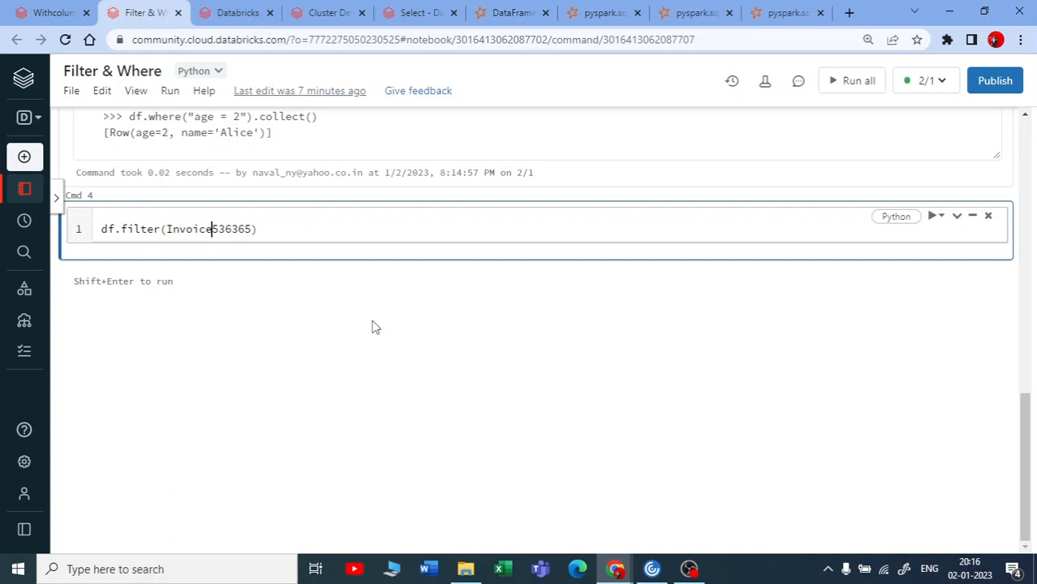
pyautogui.write('NM')
pyautogui.press('BackSpace')
pyautogui.write('o')
pyautogui.write('=')
pyautogui.scroll(5, 228, 268)
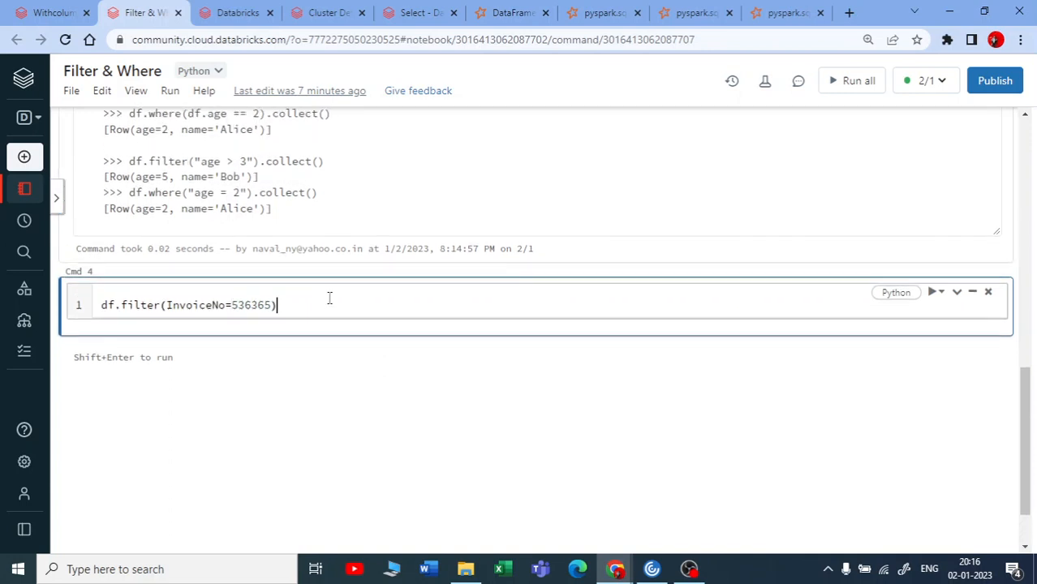
pyautogui.scroll(5, 229, 269)
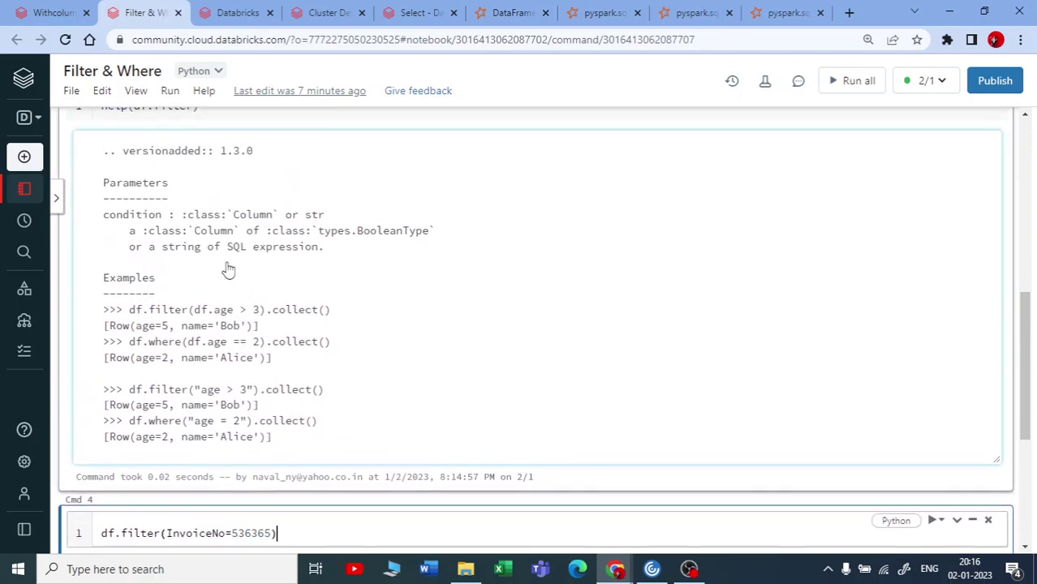
pyautogui.doubleClick(314, 214)
pyautogui.moveTo(284, 215); pyautogui.dragTo(187, 214)
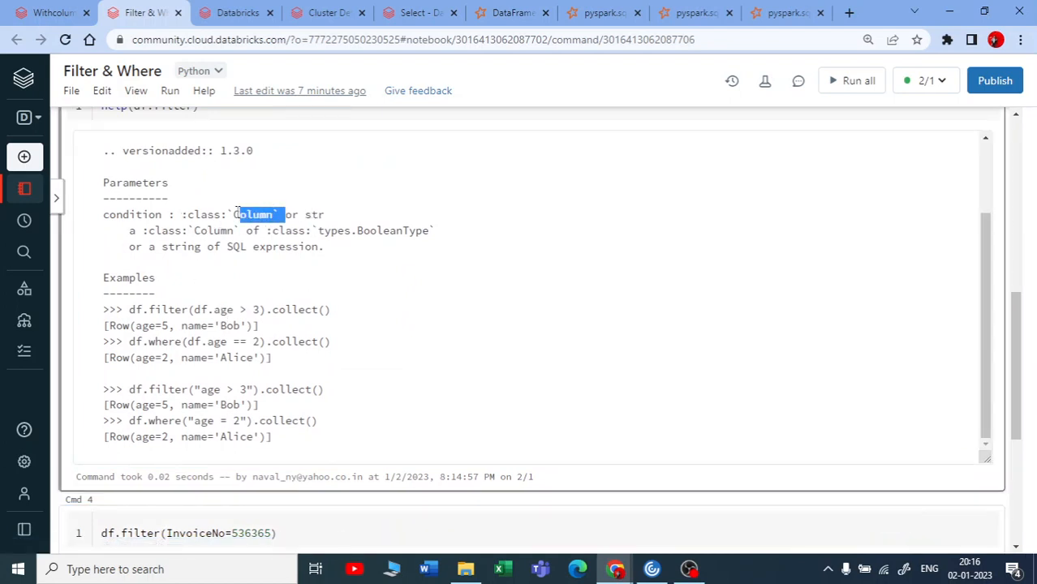
pyautogui.scroll(-2, 252, 365)
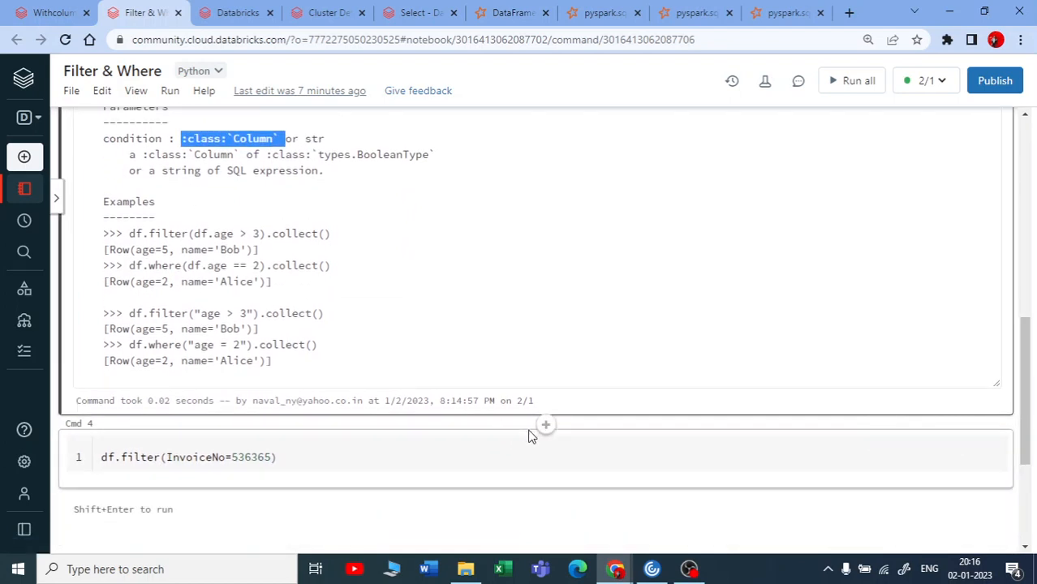
# Step: Insert a new empty code cell above the filter cell
pyautogui.click(545, 424)
pyautogui.click(267, 456)
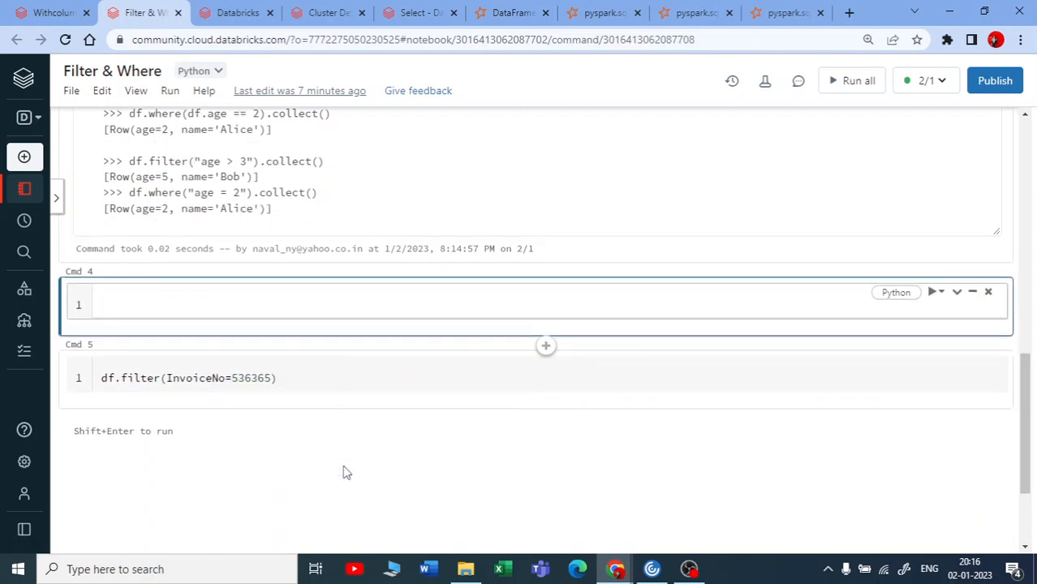
pyautogui.scroll(-2, 341, 463)
pyautogui.moveTo(545, 267)
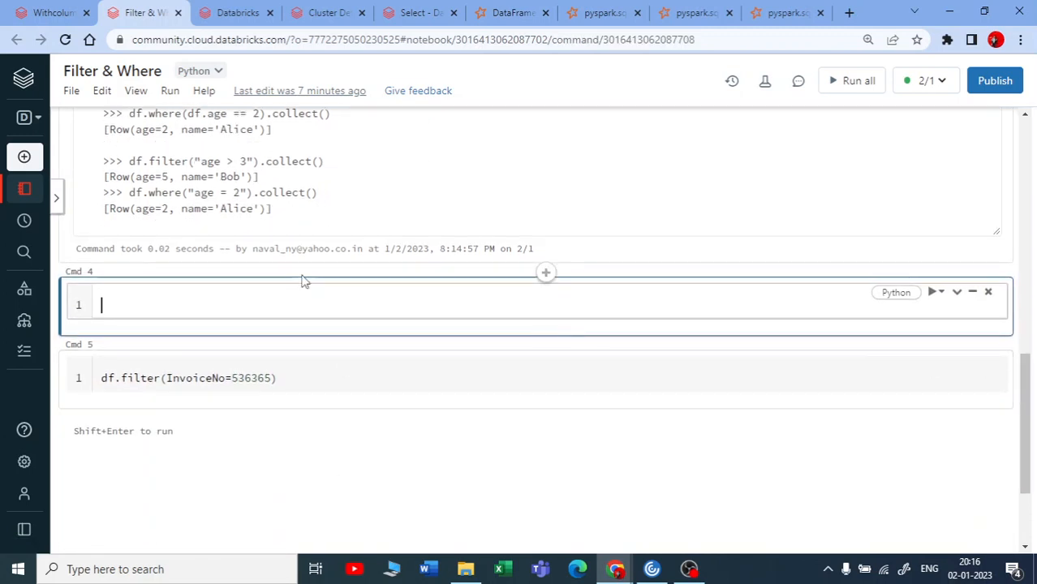
pyautogui.write('fro')
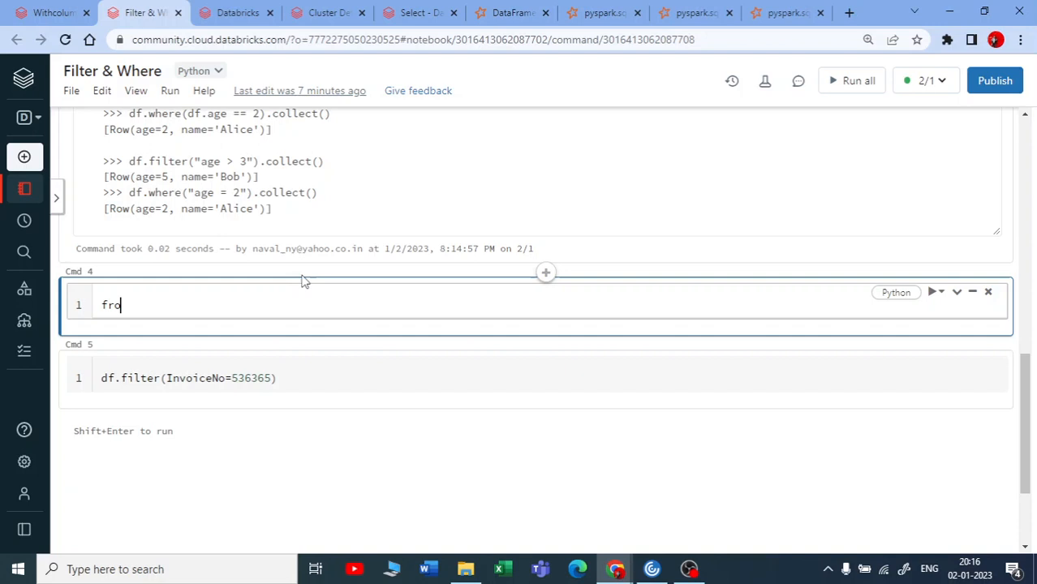
pyautogui.write('m pysp')
pyautogui.write('ak')
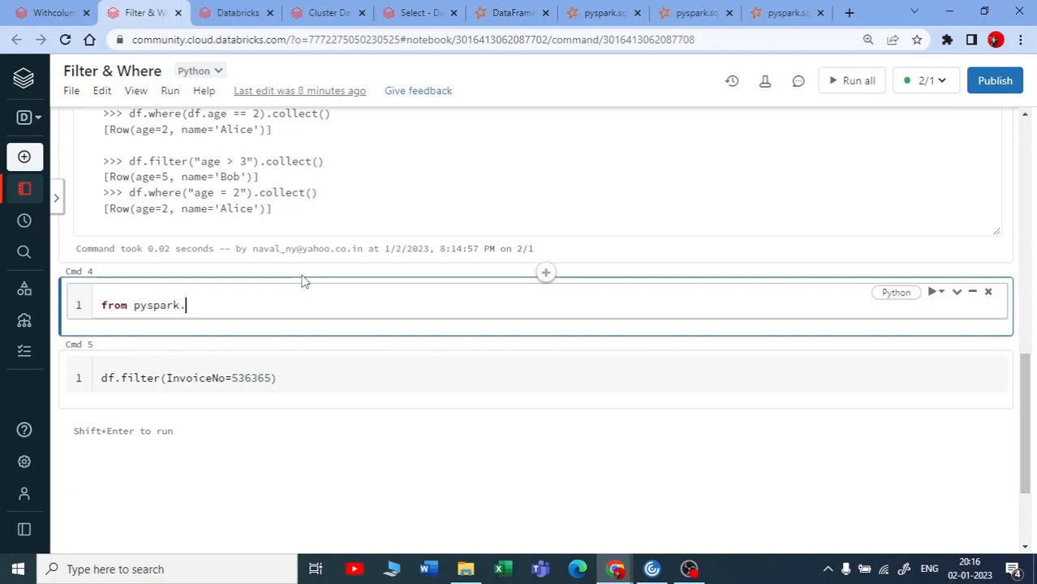
pyautogui.write('ql;')
pyautogui.write('ions impor')
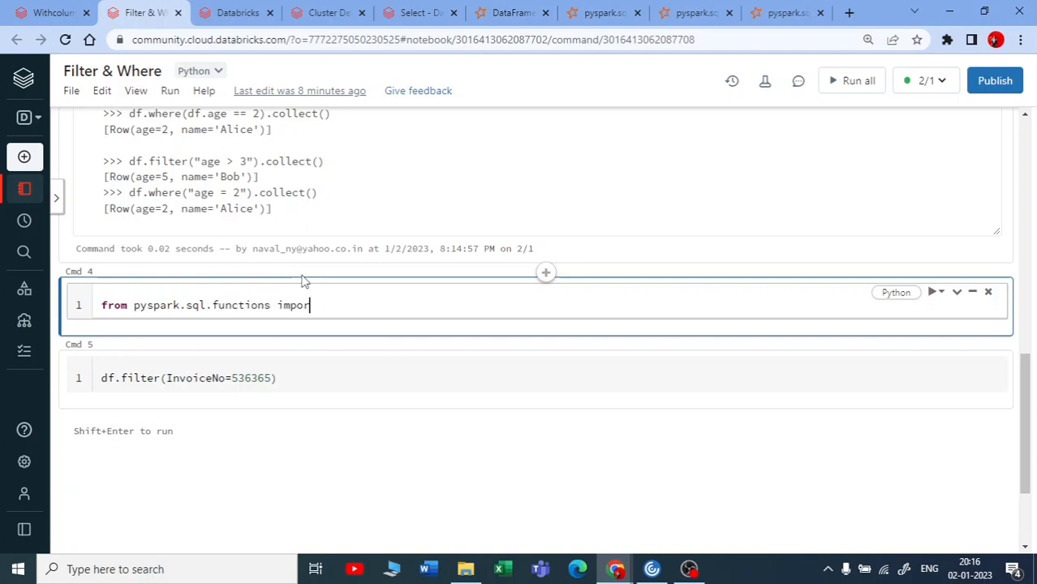
pyautogui.write('t col')
# Step: Run 'from pyspark.sql.functions import col' in the new cell
pyautogui.hotkey('shift', 'Return')
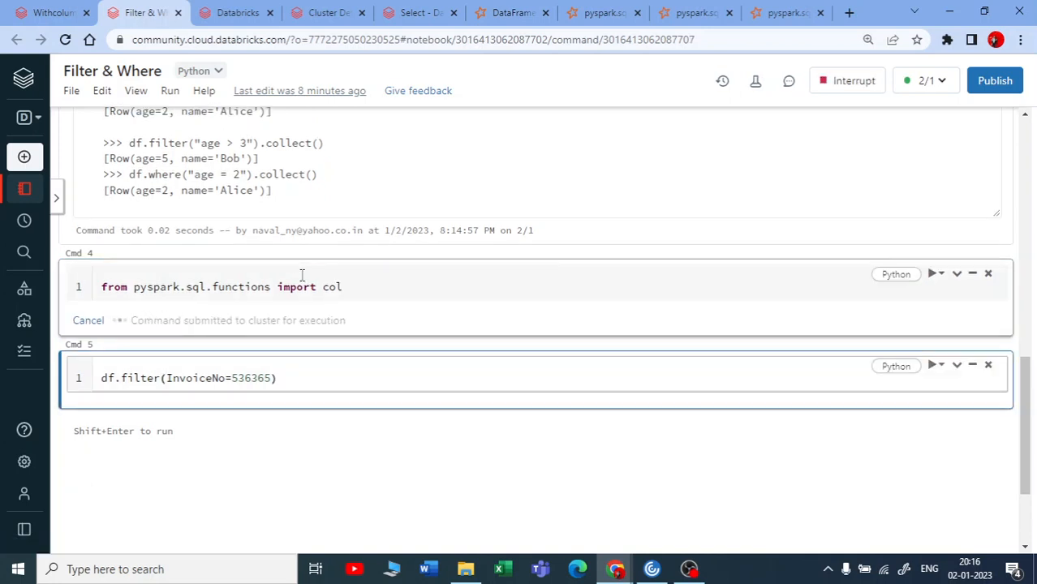
# Step: Change the condition to col("InvoiceNo")=536365 and run it, getting a SyntaxError suggesting ==
pyautogui.click(166, 378)
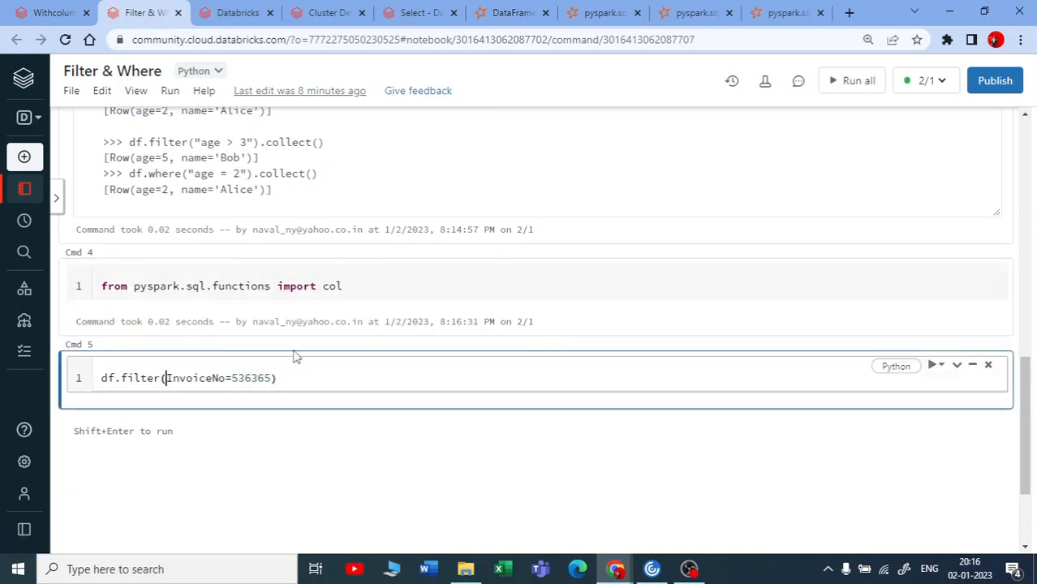
pyautogui.write('col(')
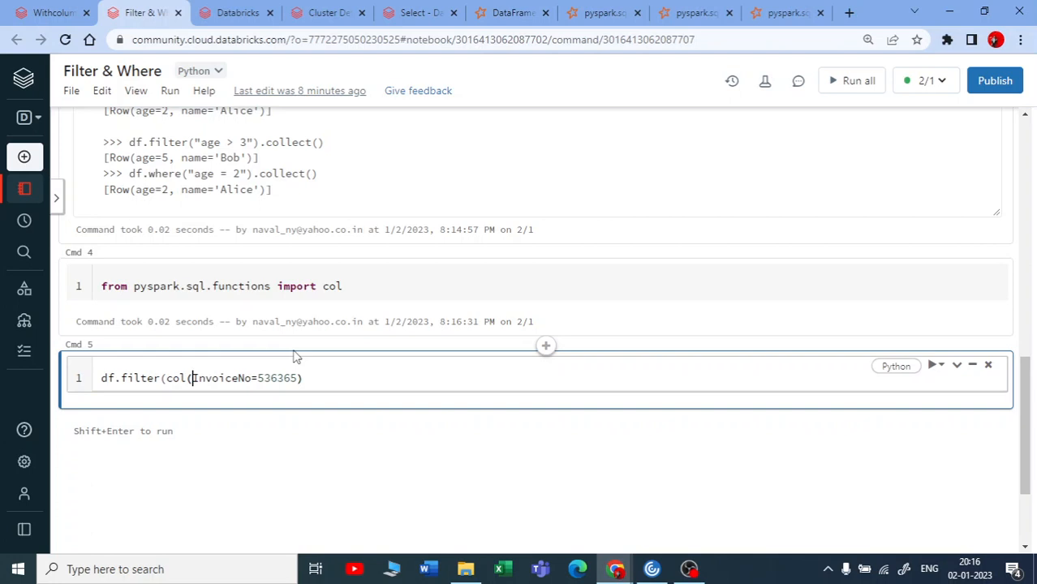
pyautogui.hotkey('shift', 'Right')
pyautogui.hotkey('shift', 'Right')
pyautogui.hotkey('shift', 'Right')
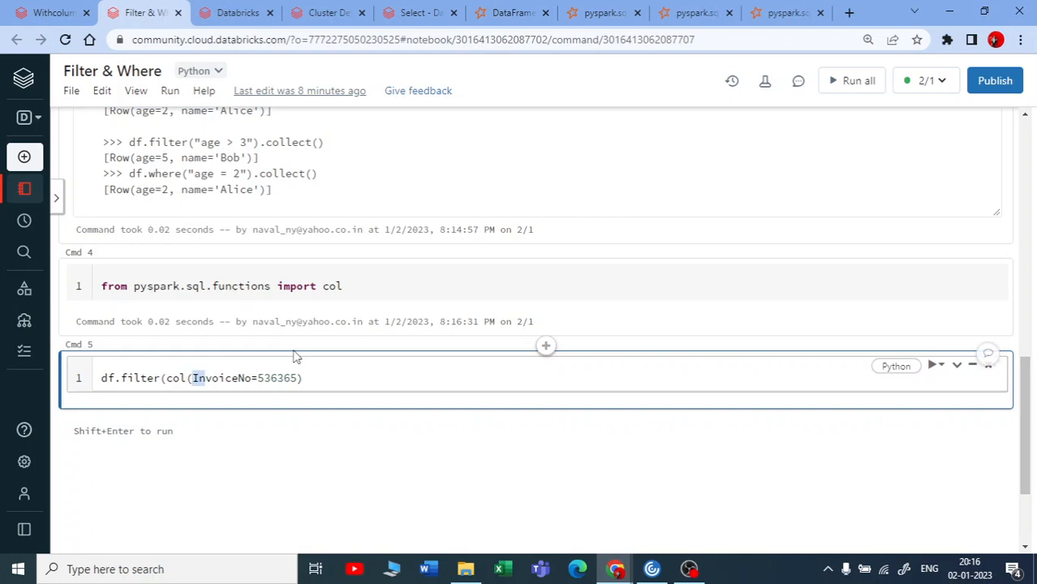
pyautogui.write('"')
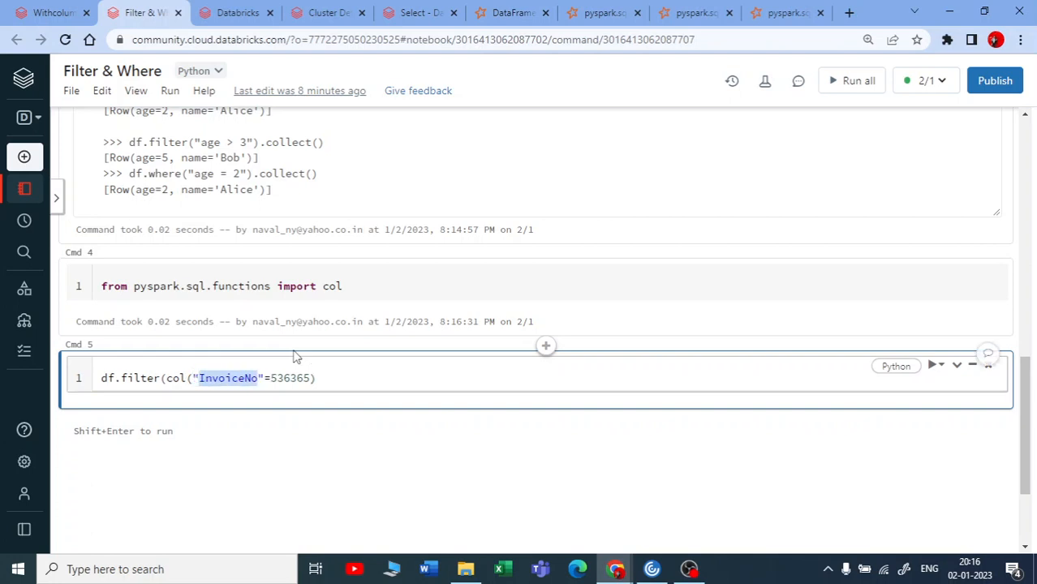
pyautogui.press('Right')
pyautogui.write(')')
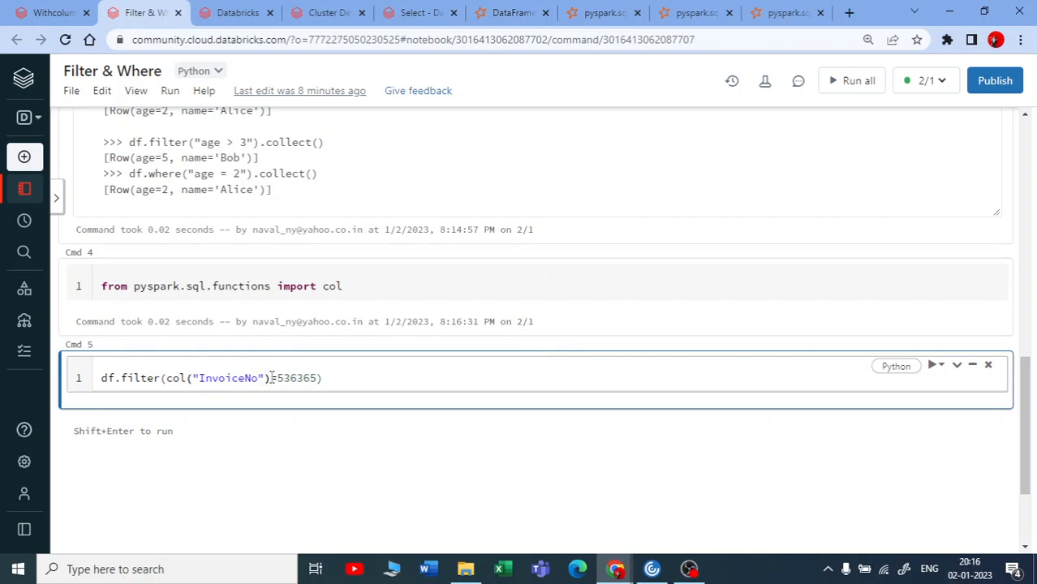
pyautogui.moveTo(269, 378); pyautogui.dragTo(193, 381)
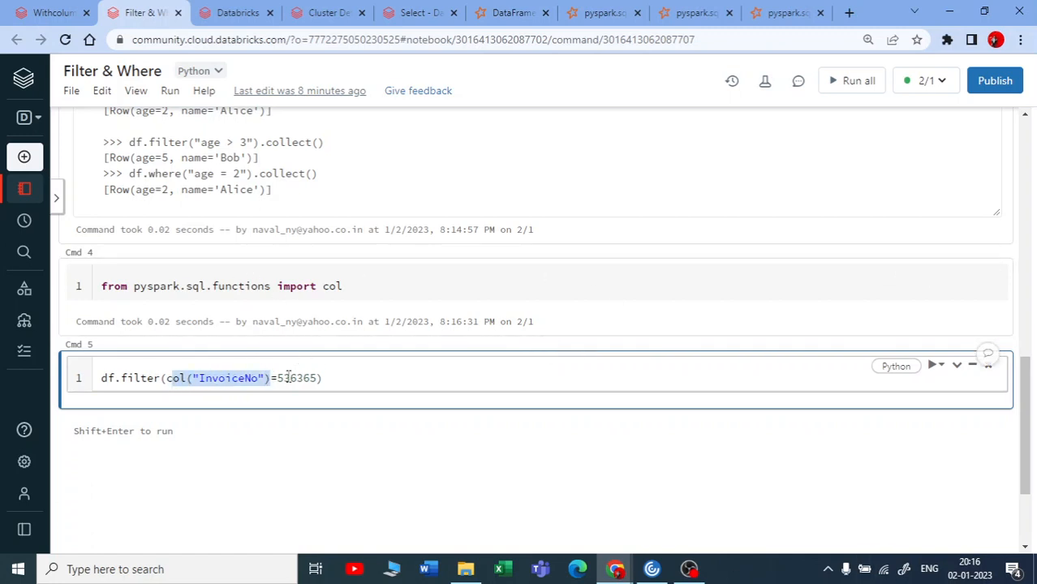
pyautogui.click(277, 378)
pyautogui.moveTo(277, 378); pyautogui.dragTo(306, 375)
pyautogui.click(368, 375)
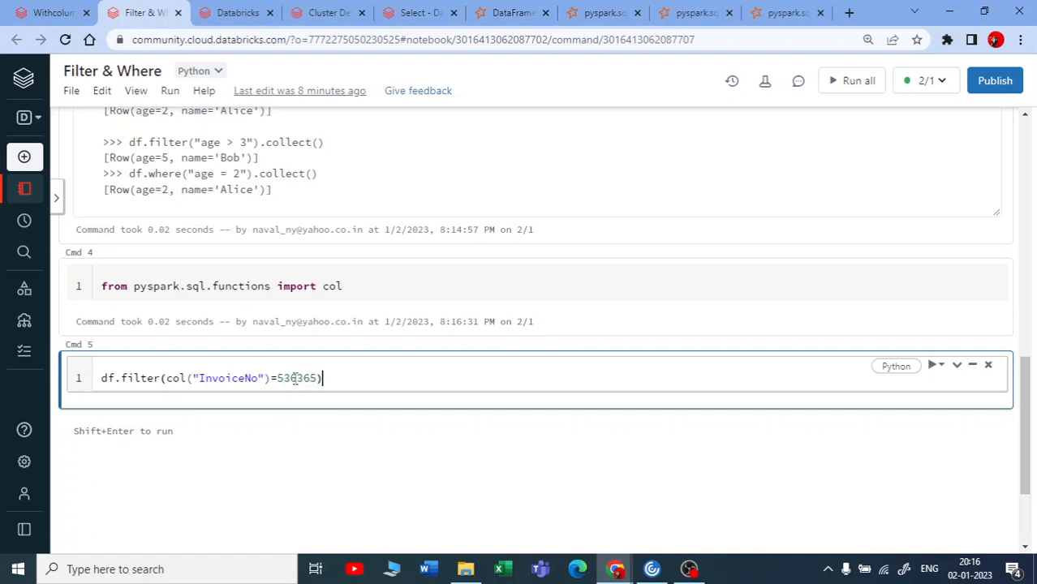
pyautogui.hotkey('shift', 'Return')
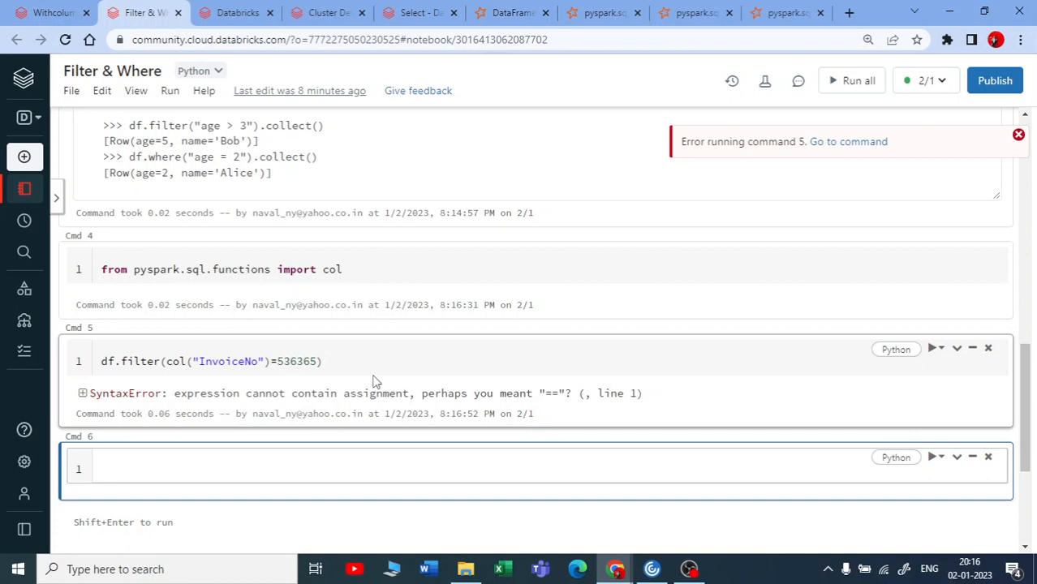
# Step: Fix the condition to == and append .show(), printing the seven rows for invoice 536365
pyautogui.click(275, 364)
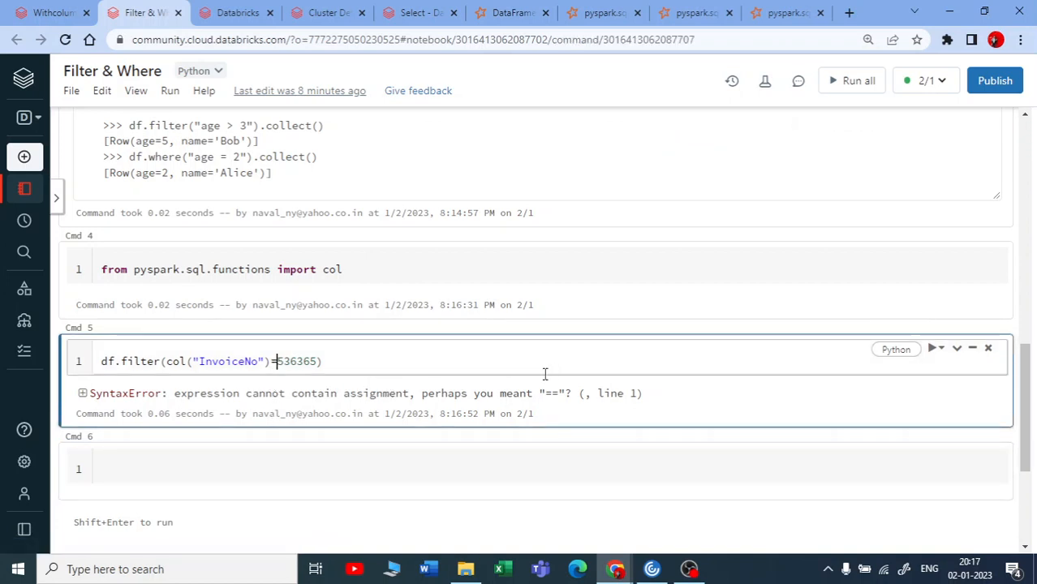
pyautogui.write('=')
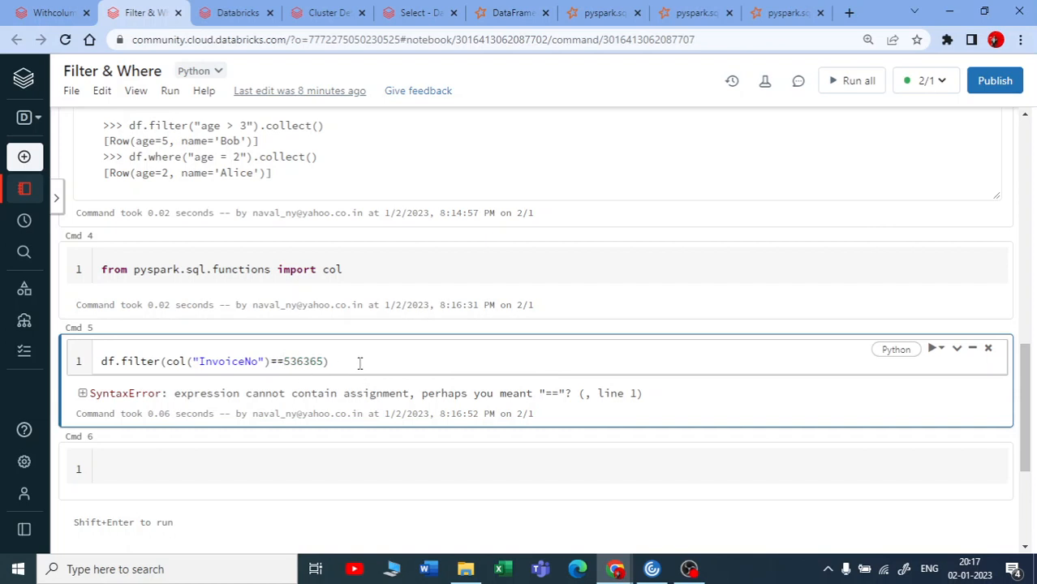
pyautogui.hotkey('shift', 'Return')
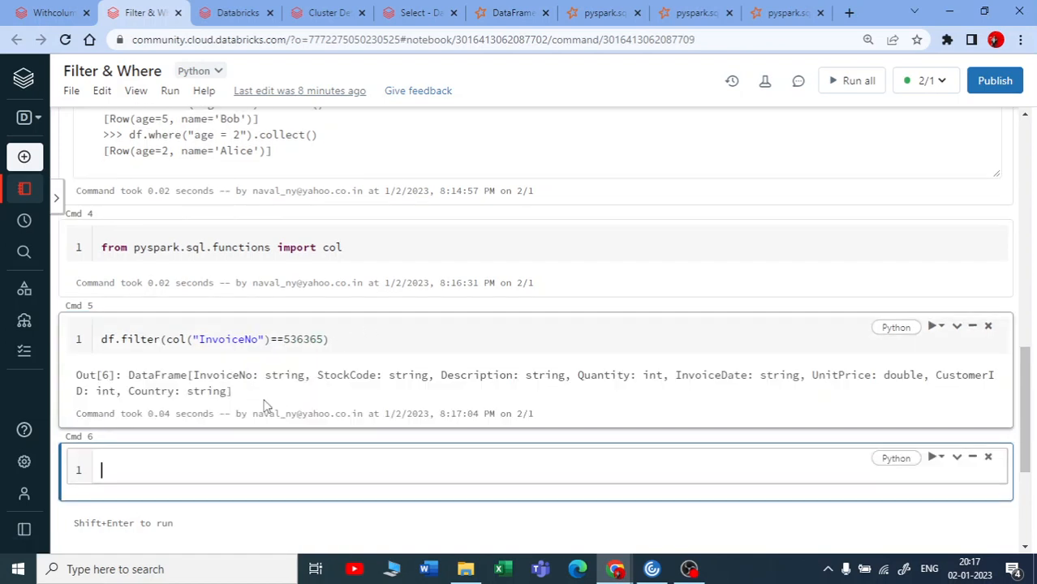
pyautogui.moveTo(404, 292)
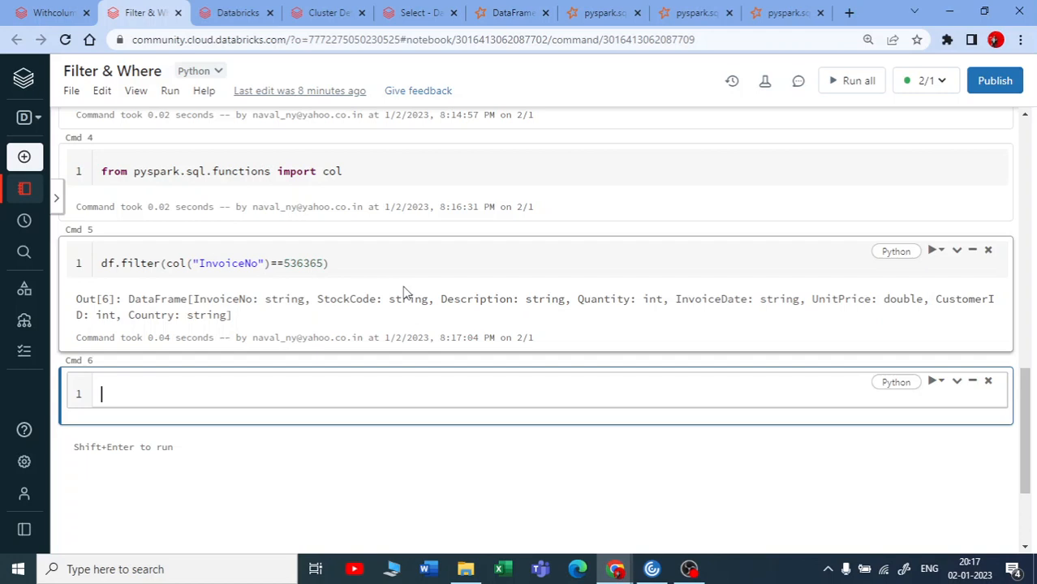
pyautogui.click(425, 265)
pyautogui.write('.sjh')
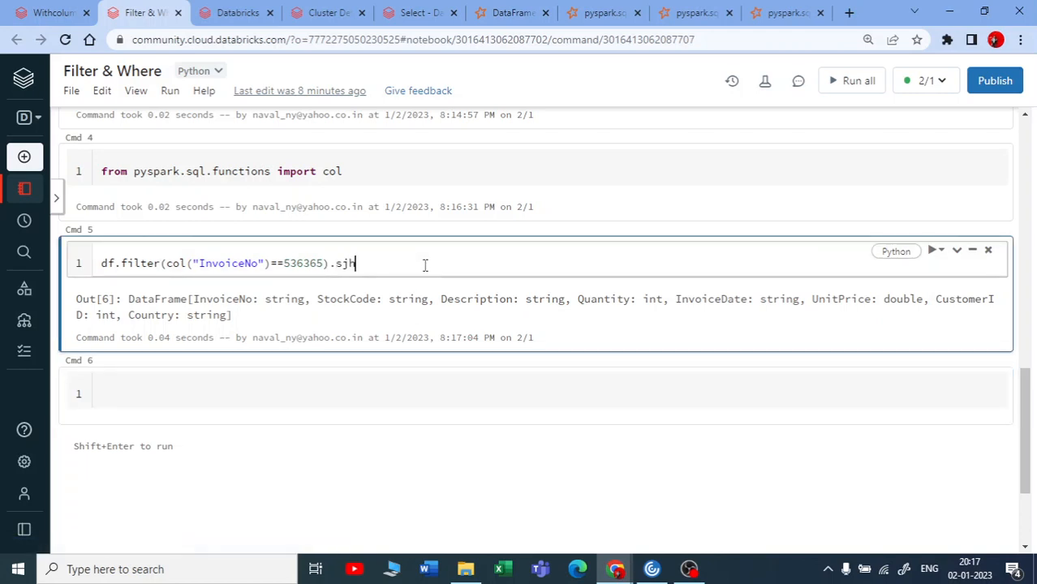
pyautogui.write('ow')
pyautogui.write('()')
pyautogui.hotkey('shift', 'Return')
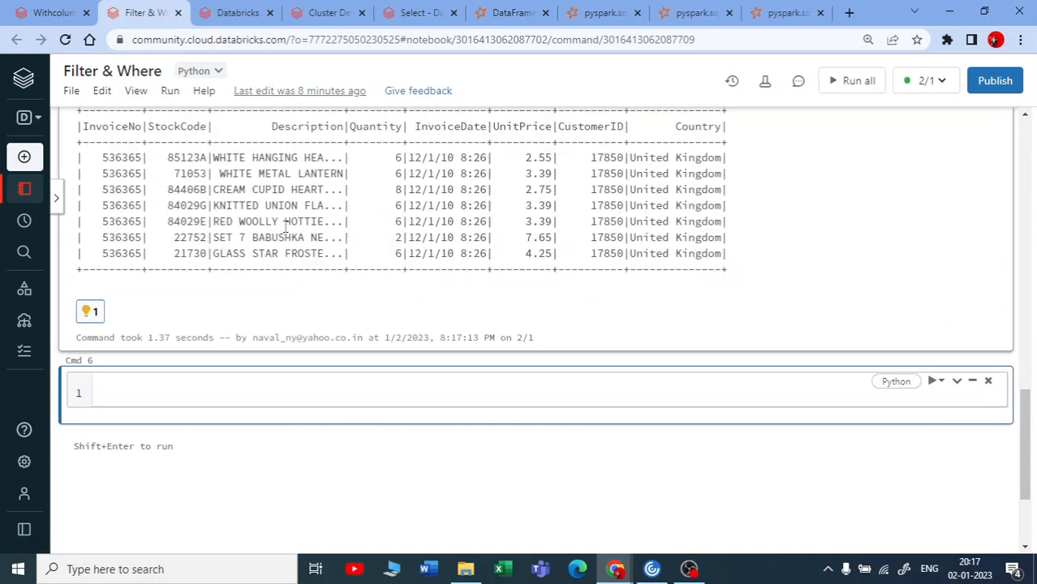
pyautogui.scroll(1, 283, 229)
pyautogui.moveTo(112, 219)
pyautogui.mouseDown()
pyautogui.moveTo(122, 300)
pyautogui.moveTo(718, 316)
pyautogui.mouseUp()
pyautogui.scroll(1, 799, 357)
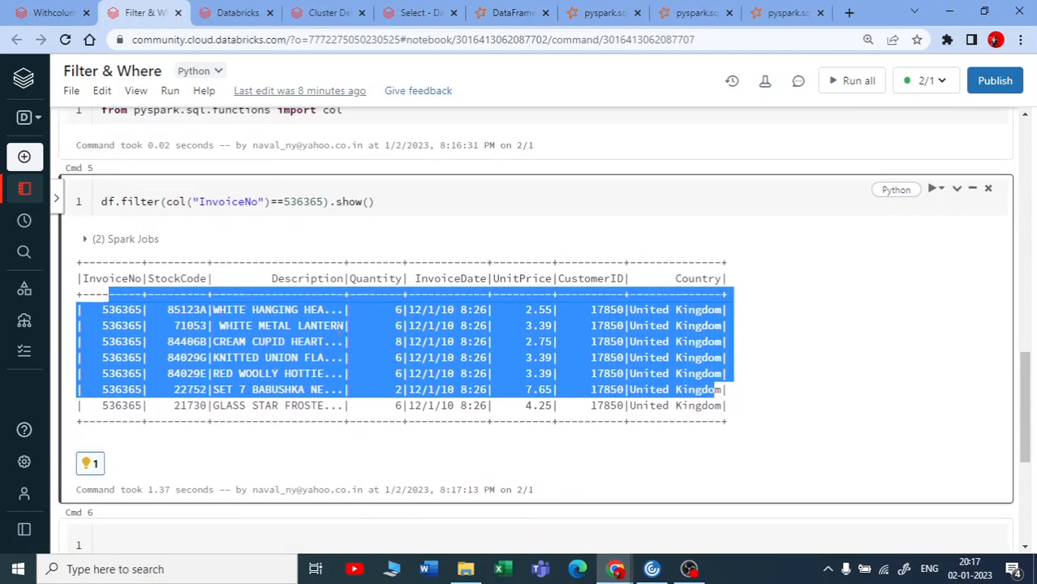
pyautogui.scroll(-2, 519, 324)
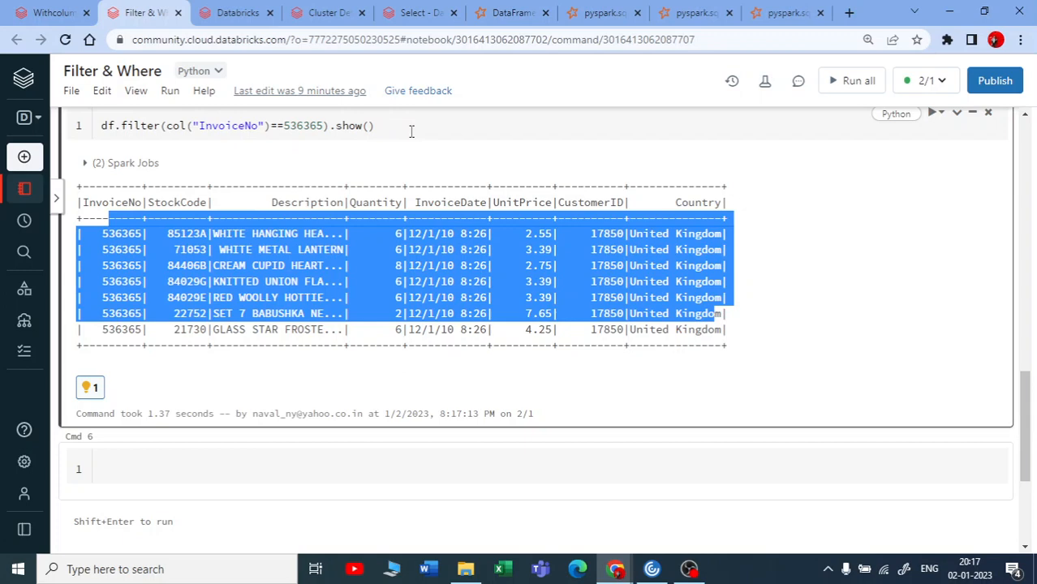
pyautogui.moveTo(375, 126); pyautogui.dragTo(338, 128)
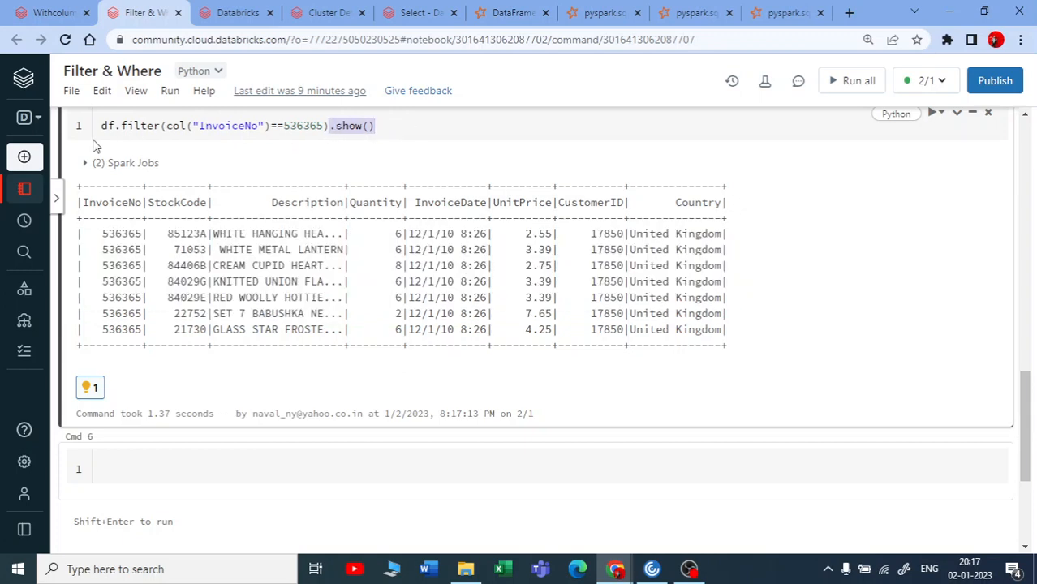
# Step: Drop .show() and store the invoice 536365 filter as df65
pyautogui.click(418, 124)
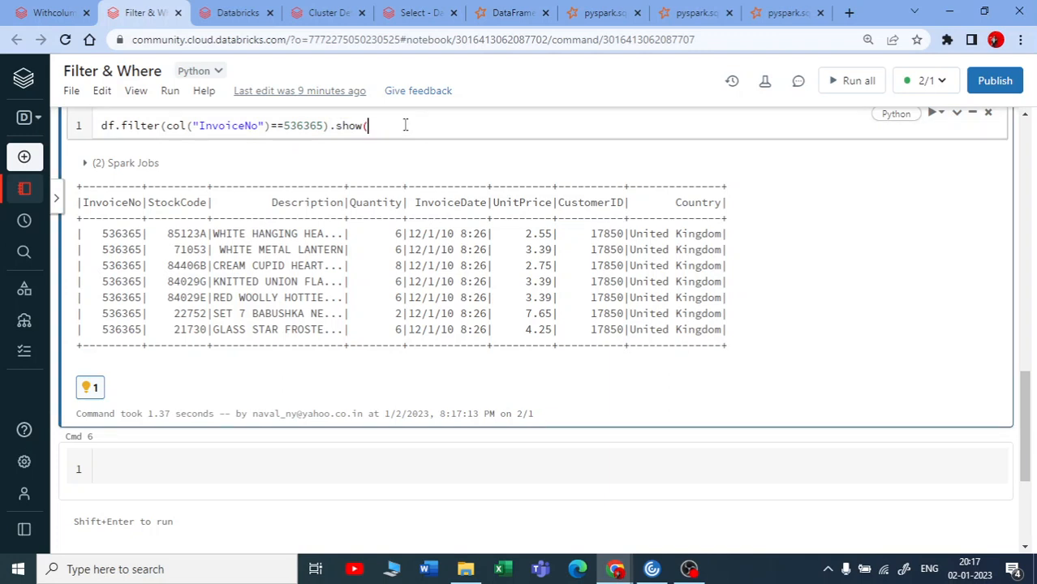
pyautogui.press('BackSpace')
pyautogui.press('BackSpace')
pyautogui.press('BackSpace')
pyautogui.click(98, 126)
pyautogui.write('df')
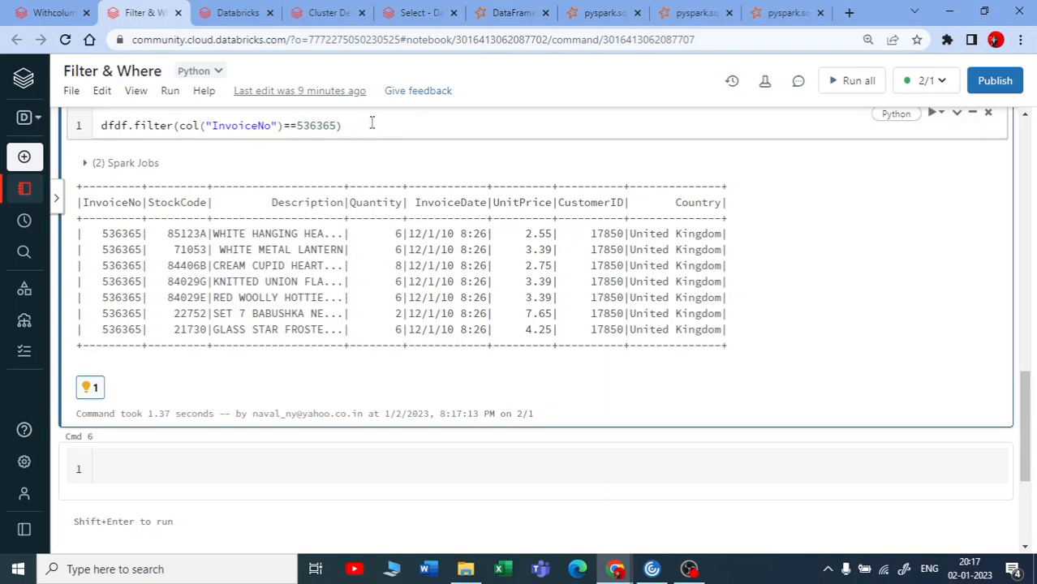
pyautogui.write('65')
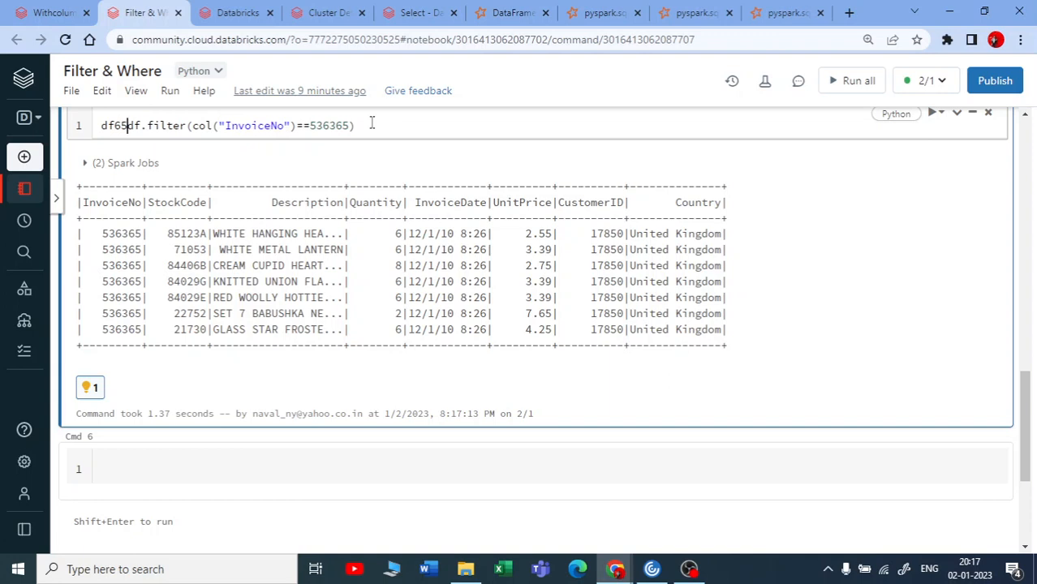
pyautogui.write('=')
pyautogui.click(411, 130)
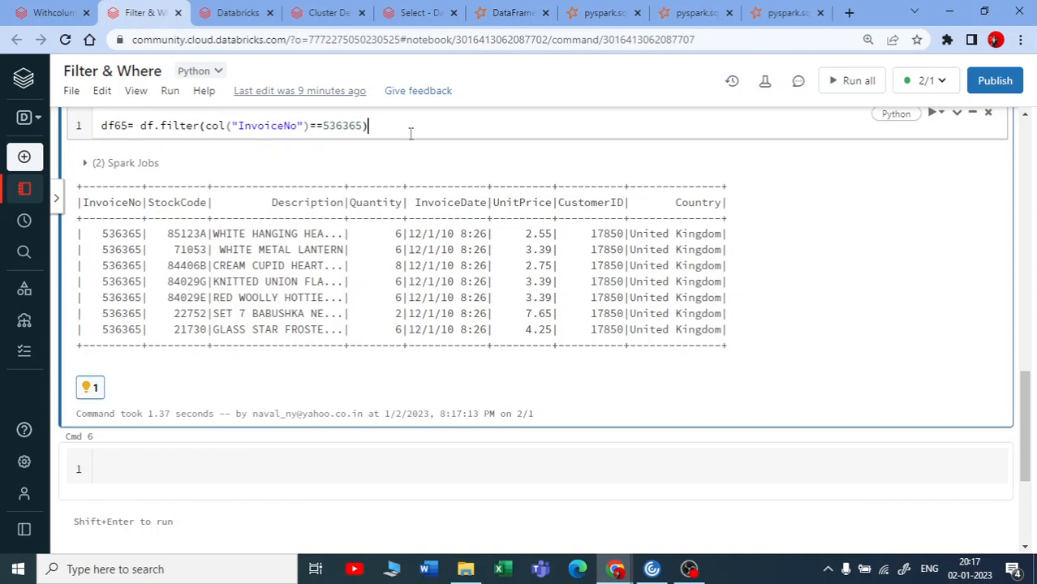
pyautogui.hotkey('shift', 'Return')
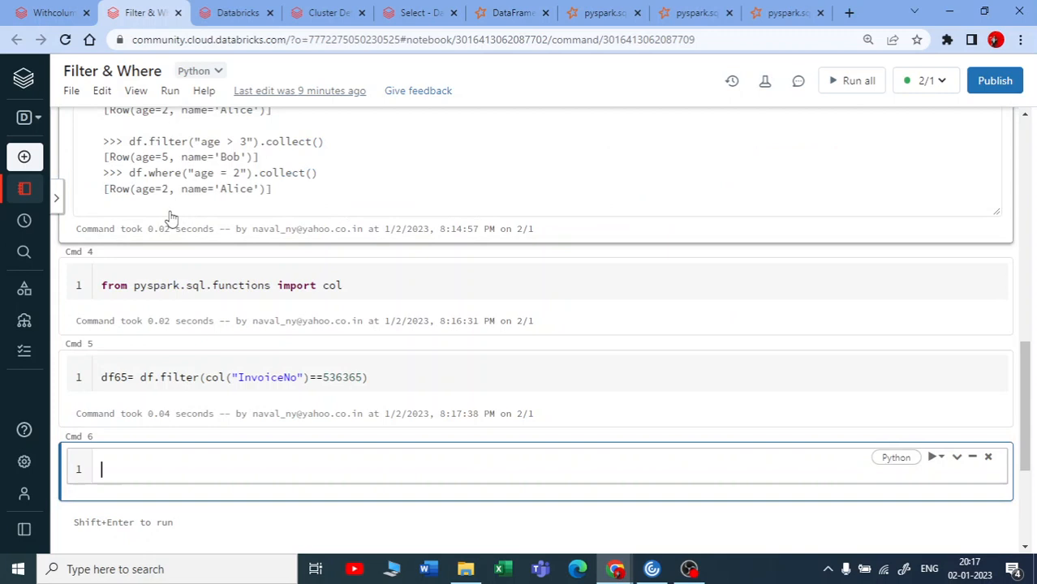
pyautogui.scroll(-1, 236, 267)
pyautogui.write('df')
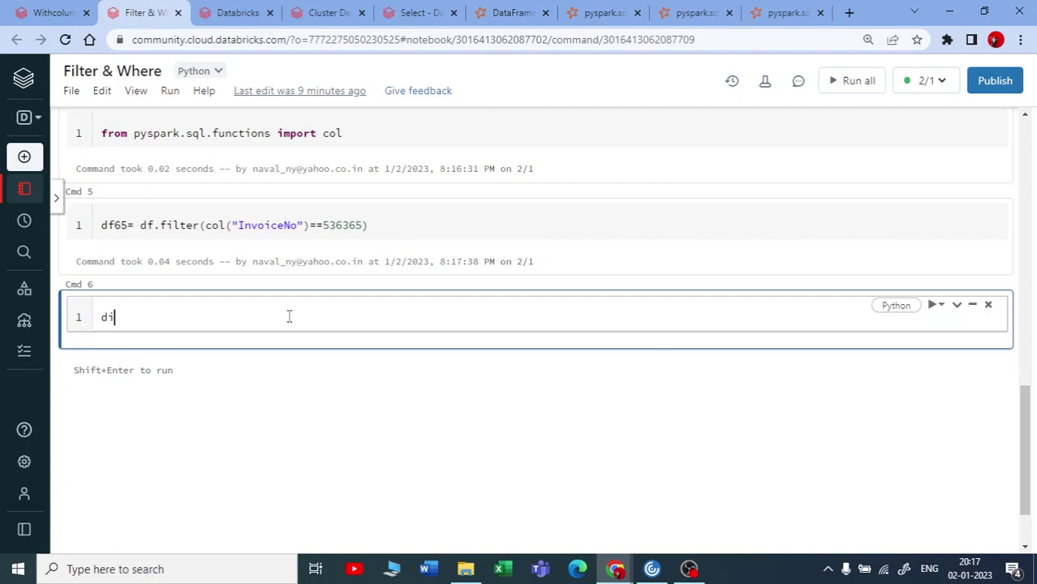
pyautogui.write('splay(')
pyautogui.write('df65')
# Step: Show df65 as a seven-row table with display(df65)
pyautogui.hotkey('shift', 'Return')
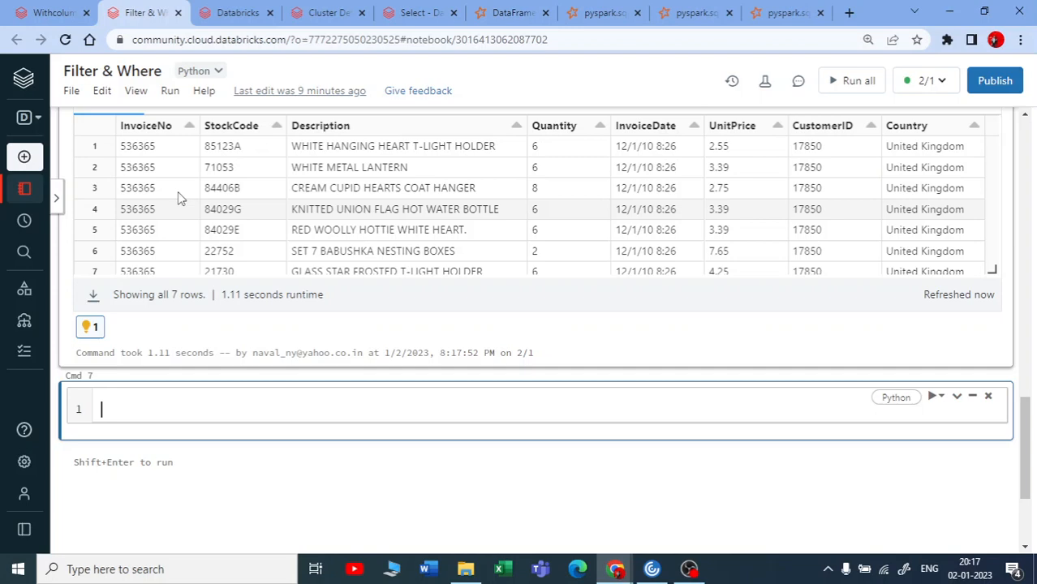
pyautogui.scroll(3, 181, 197)
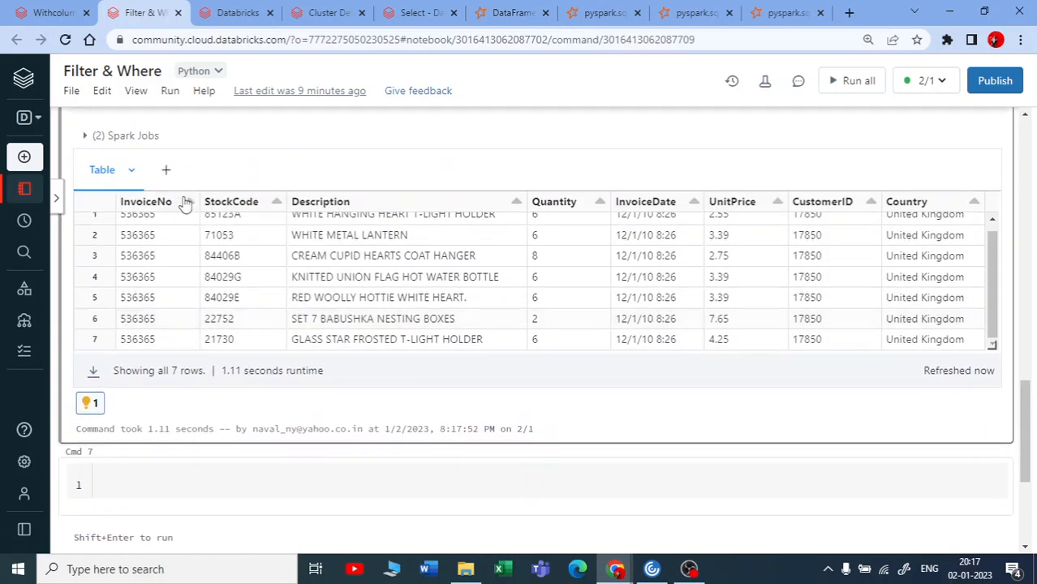
pyautogui.scroll(5, 195, 290)
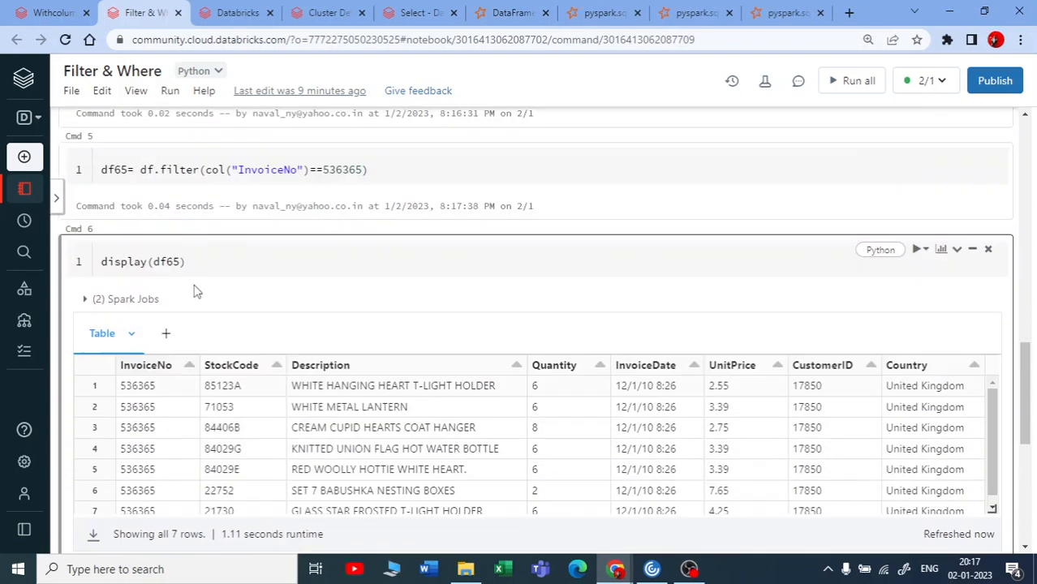
pyautogui.scroll(1, 194, 290)
pyautogui.click(183, 234)
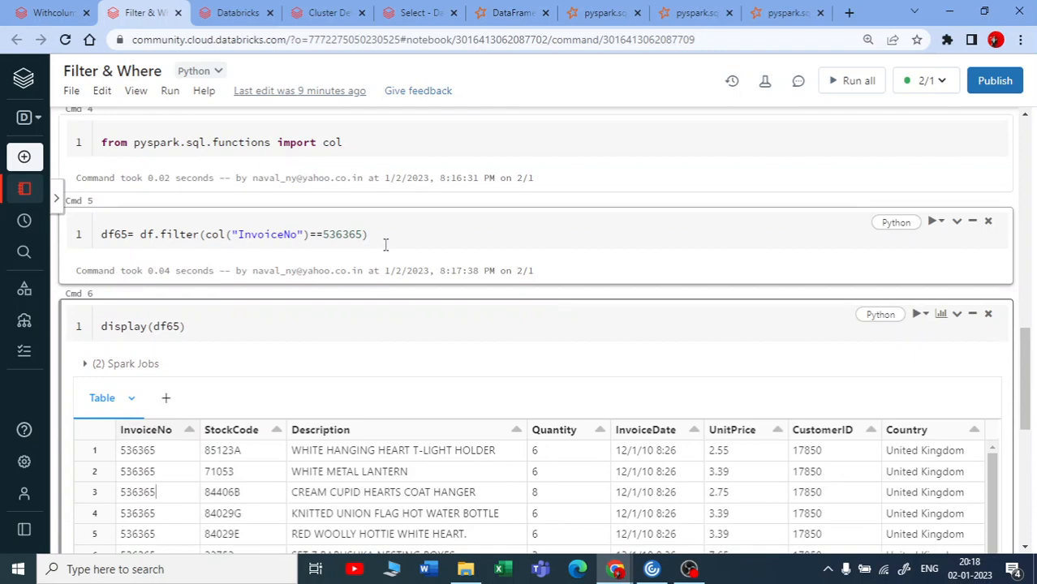
pyautogui.scroll(-5, 219, 267)
pyautogui.scroll(-3, 219, 268)
pyautogui.click(213, 397)
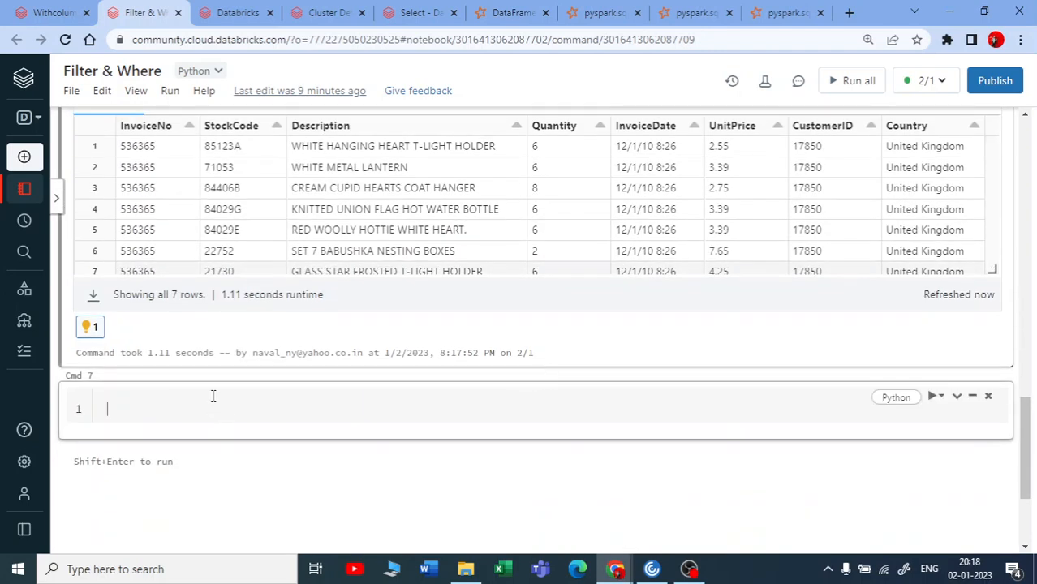
pyautogui.write('df.where')
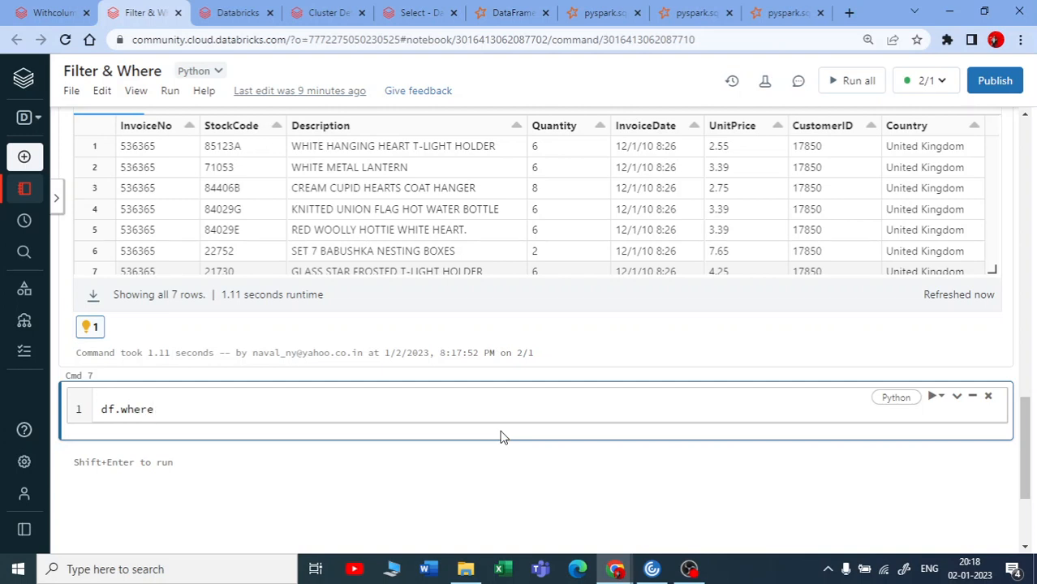
pyautogui.write('(col')
pyautogui.write('(')
pyautogui.write('"Invoi')
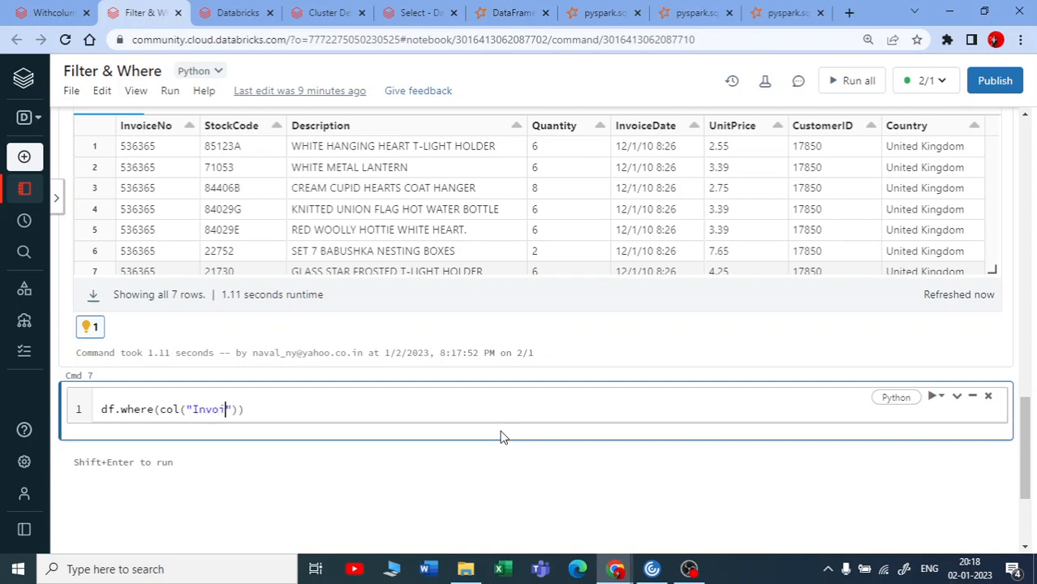
pyautogui.write('ceNo")')
pyautogui.write('==')
pyautogui.scroll(5, 300, 438)
pyautogui.scroll(5, 300, 244)
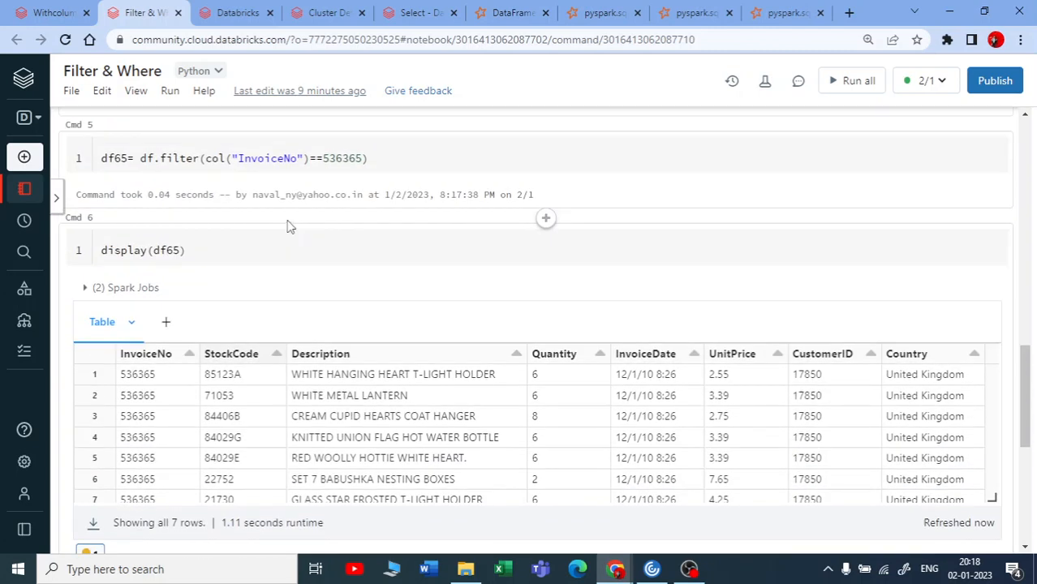
pyautogui.doubleClick(340, 158)
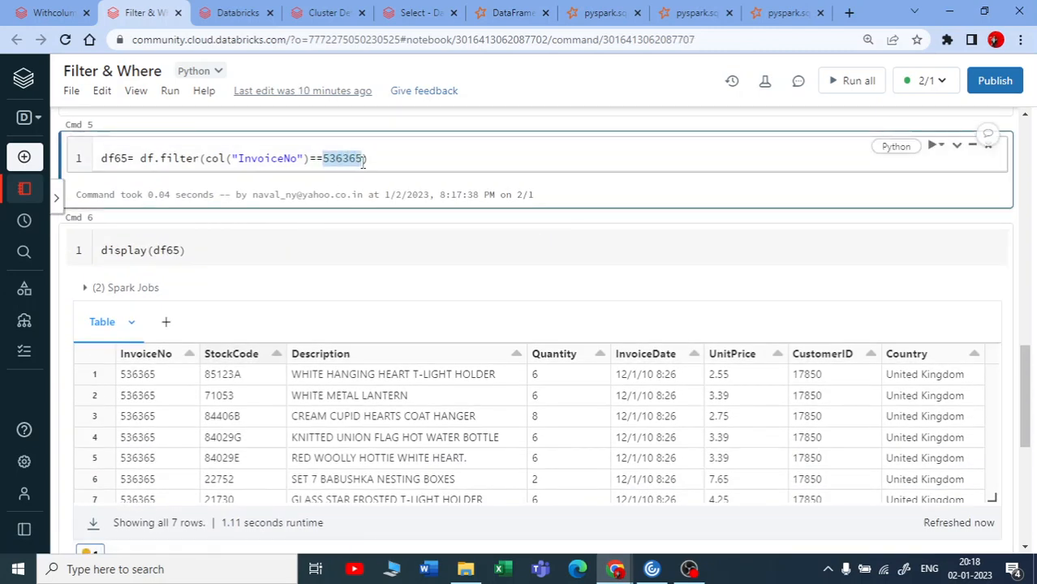
pyautogui.hotkey('ctrl', 'c')
pyautogui.scroll(-8, 449, 289)
pyautogui.click(345, 333)
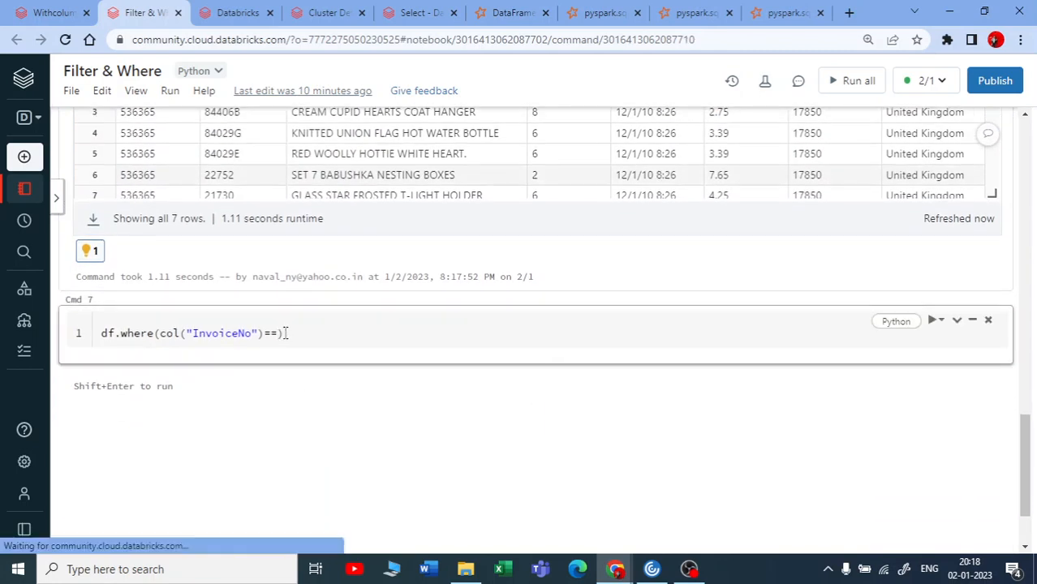
pyautogui.hotkey('ctrl', 'v')
pyautogui.press('End')
pyautogui.hotkey('shift', 'Return')
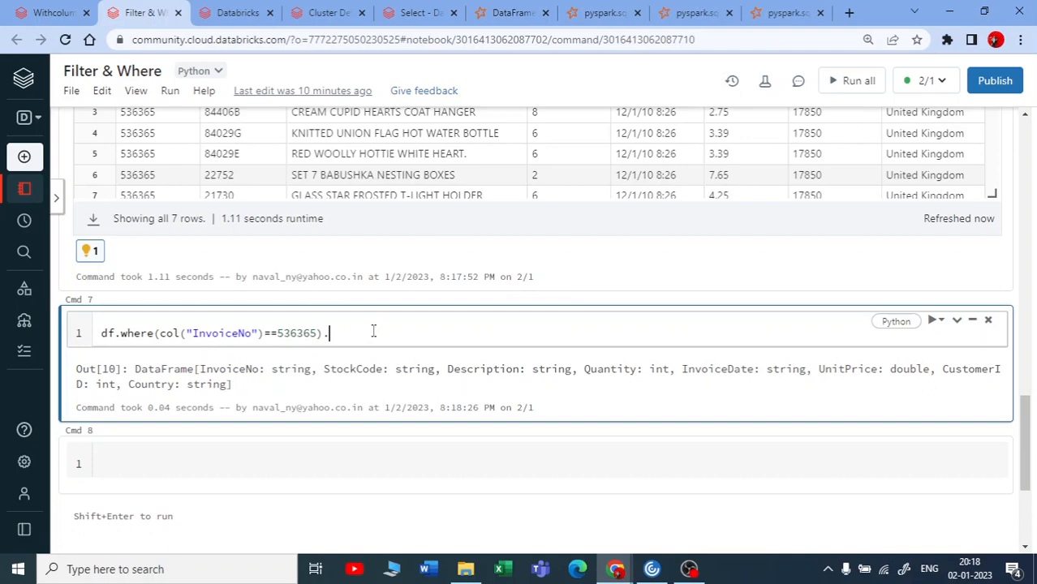
pyautogui.write('show()')
pyautogui.hotkey('shift', 'Return')
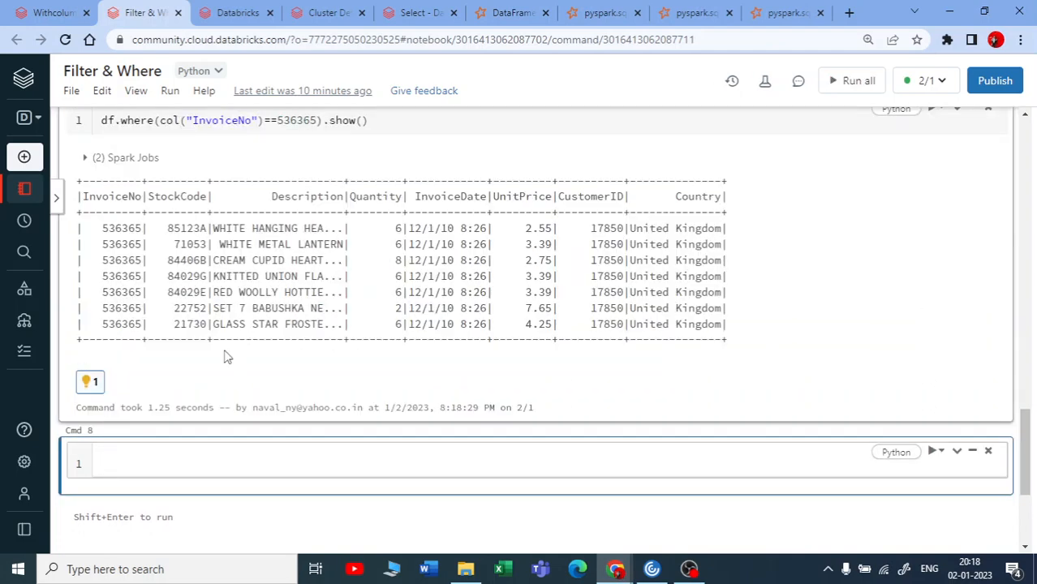
pyautogui.scroll(2, 172, 233)
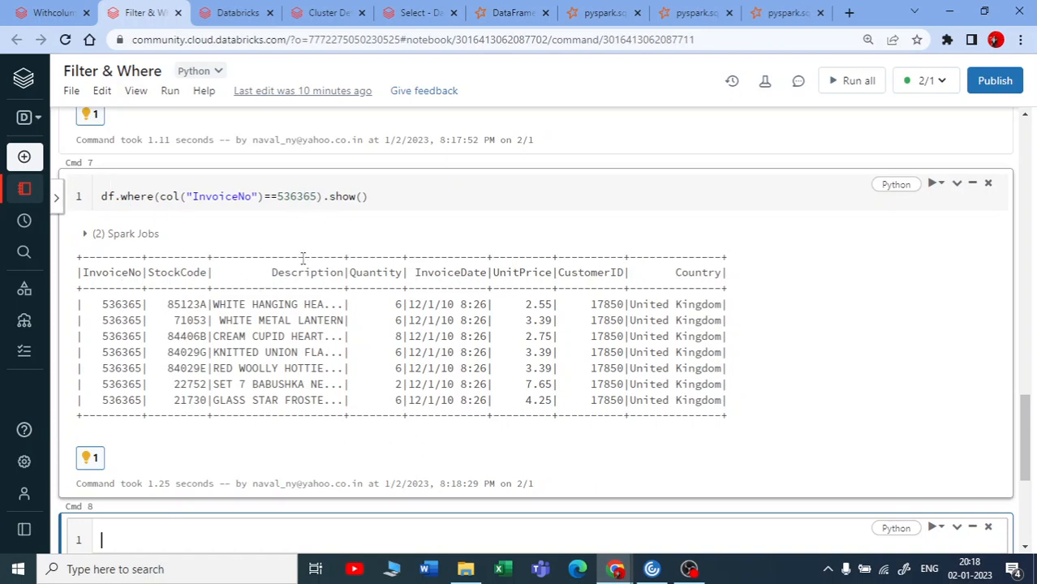
pyautogui.scroll(5, 244, 251)
pyautogui.scroll(8, 270, 233)
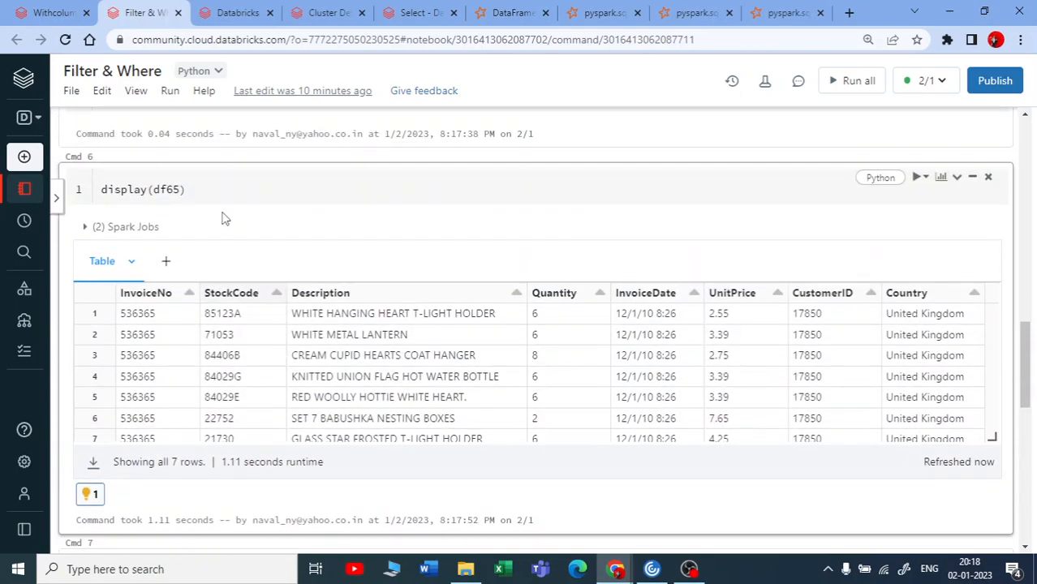
pyautogui.scroll(-5, 352, 334)
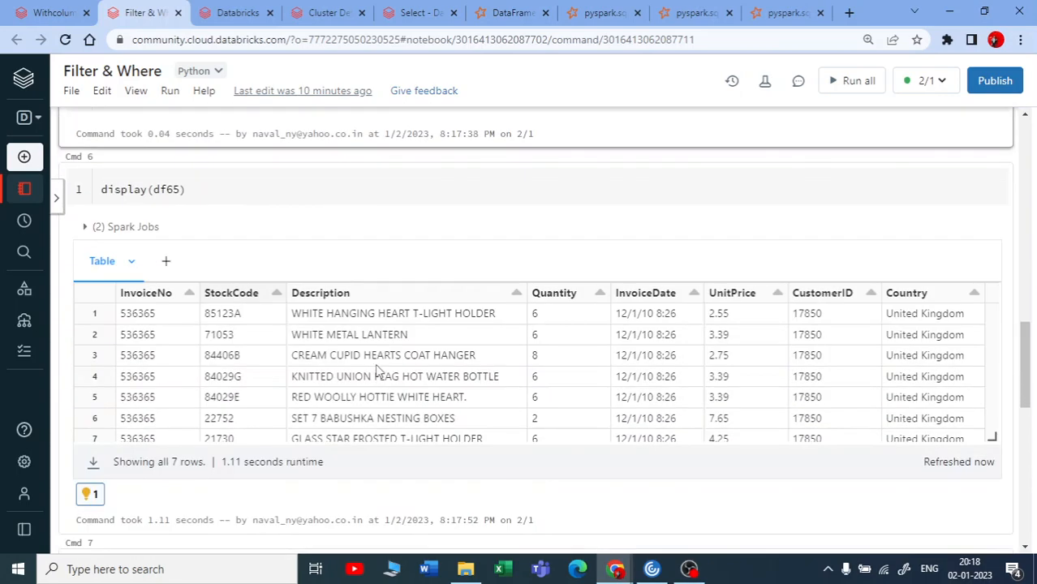
pyautogui.scroll(-5, 374, 363)
# Step: Copy the col() where line into Cmd 8 and strip col( ) down to InvoiceNo==536365
pyautogui.tripleClick(387, 348)
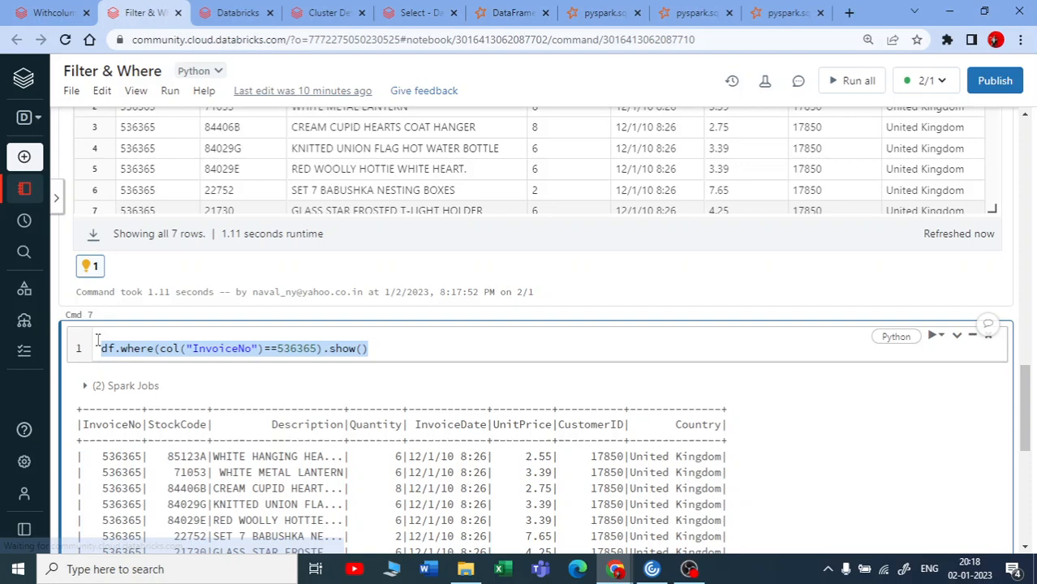
pyautogui.hotkey('shift', 'Return')
pyautogui.hotkey('ctrl', 'v')
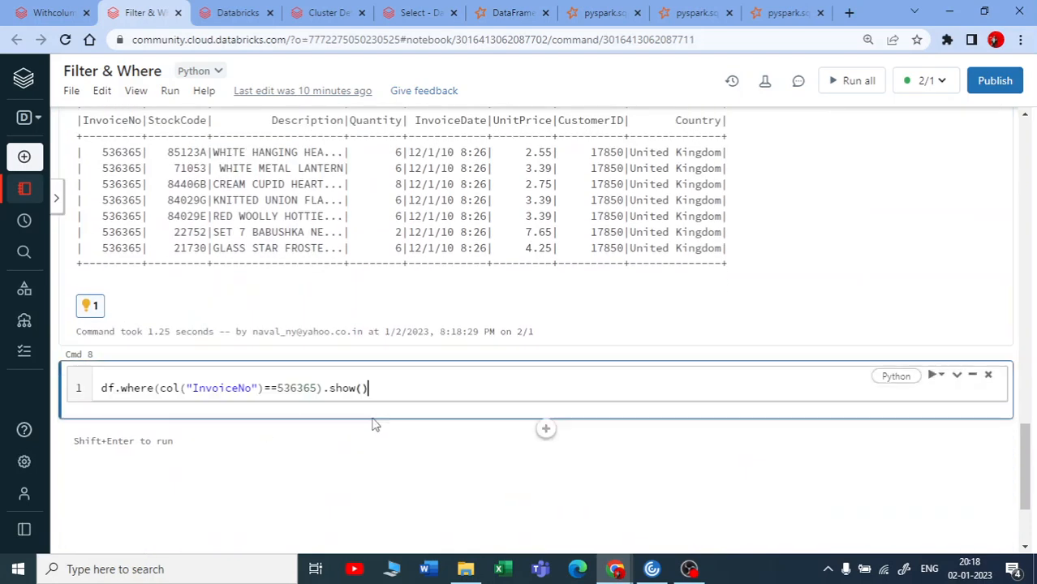
pyautogui.moveTo(187, 388); pyautogui.dragTo(159, 387)
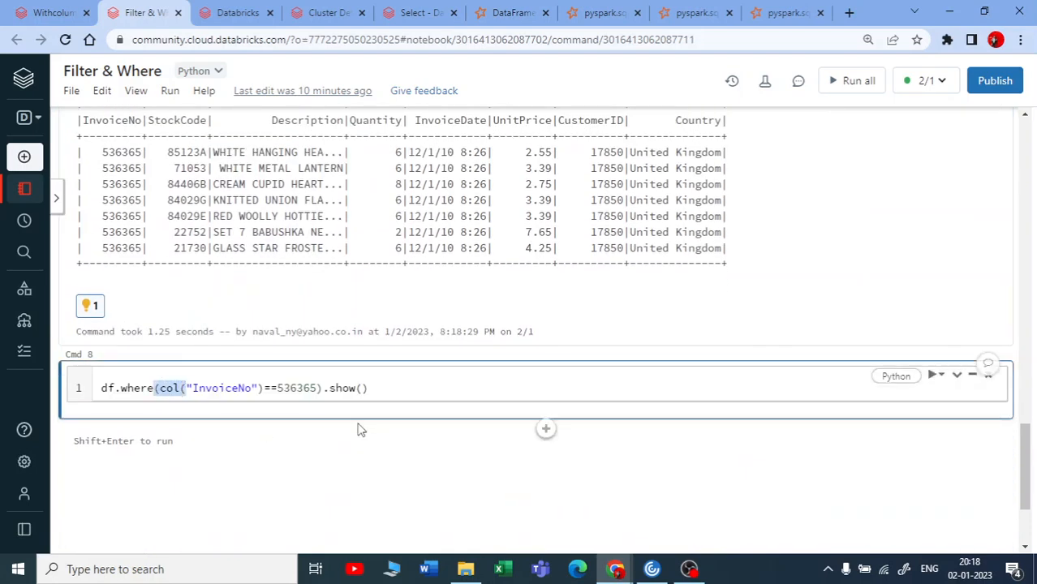
pyautogui.press('BackSpace')
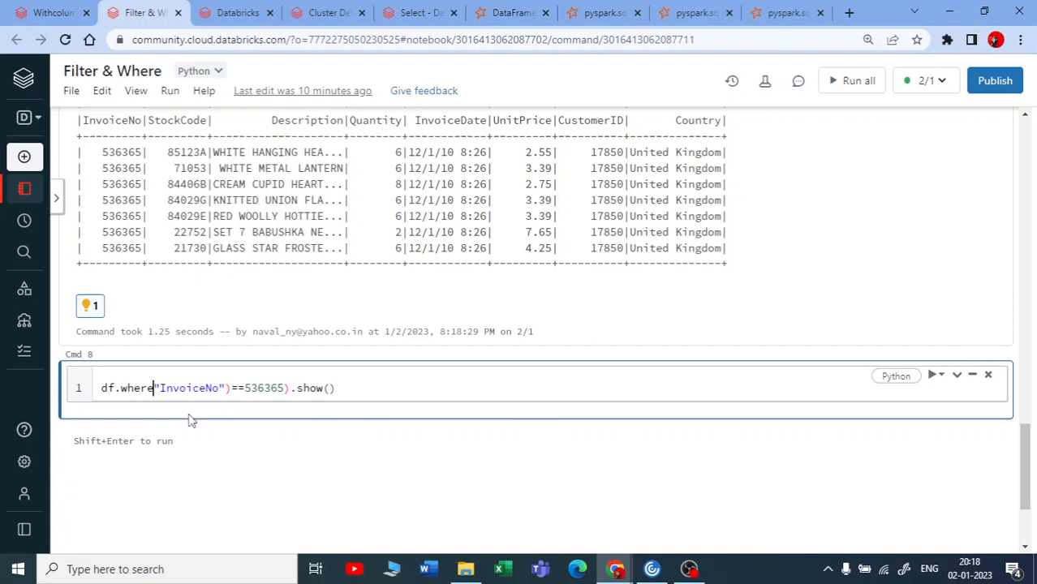
pyautogui.write('(')
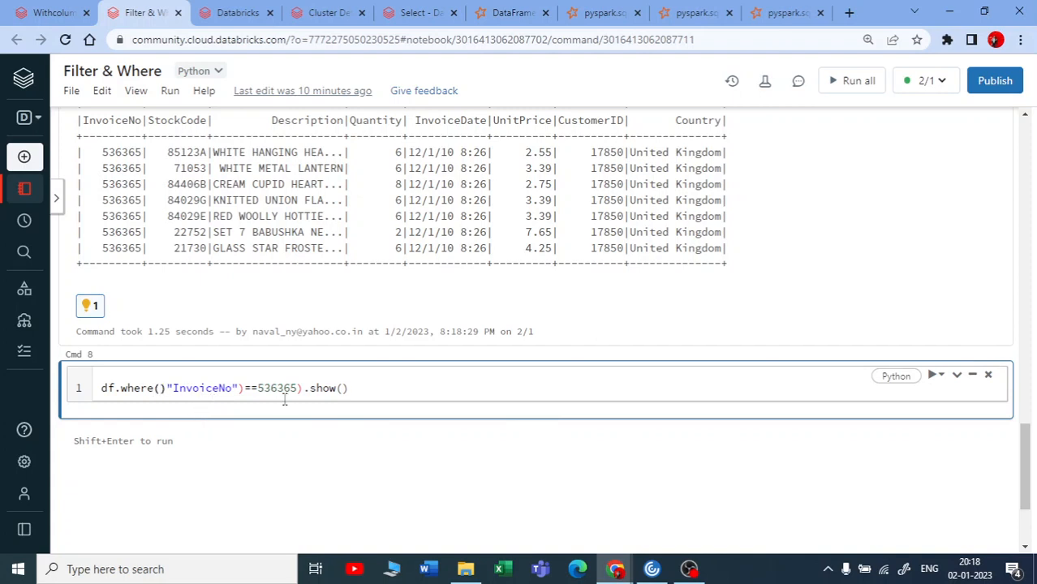
pyautogui.press('Delete')
pyautogui.click(290, 387)
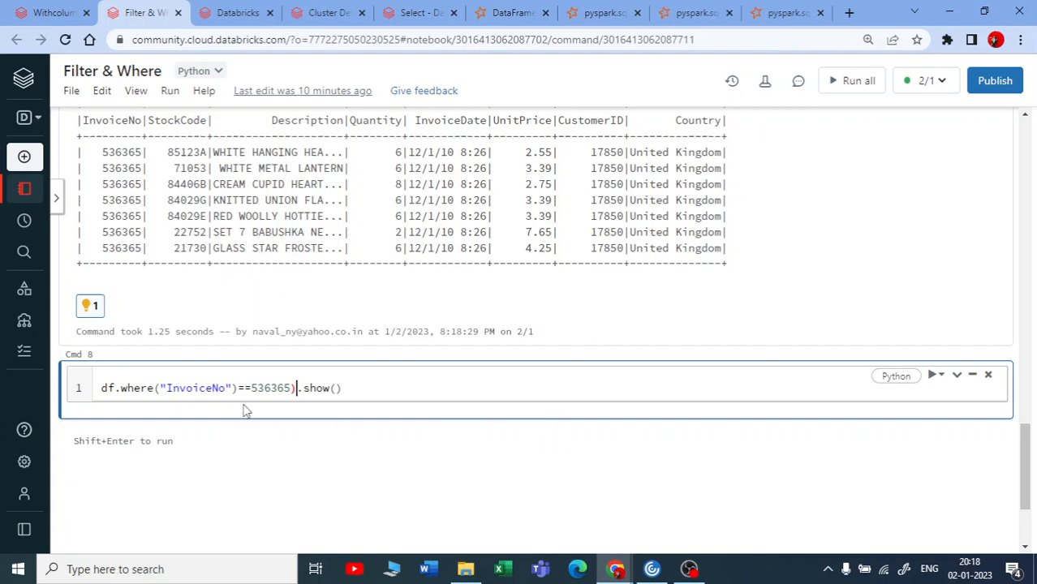
pyautogui.press('Delete')
pyautogui.press('BackSpace')
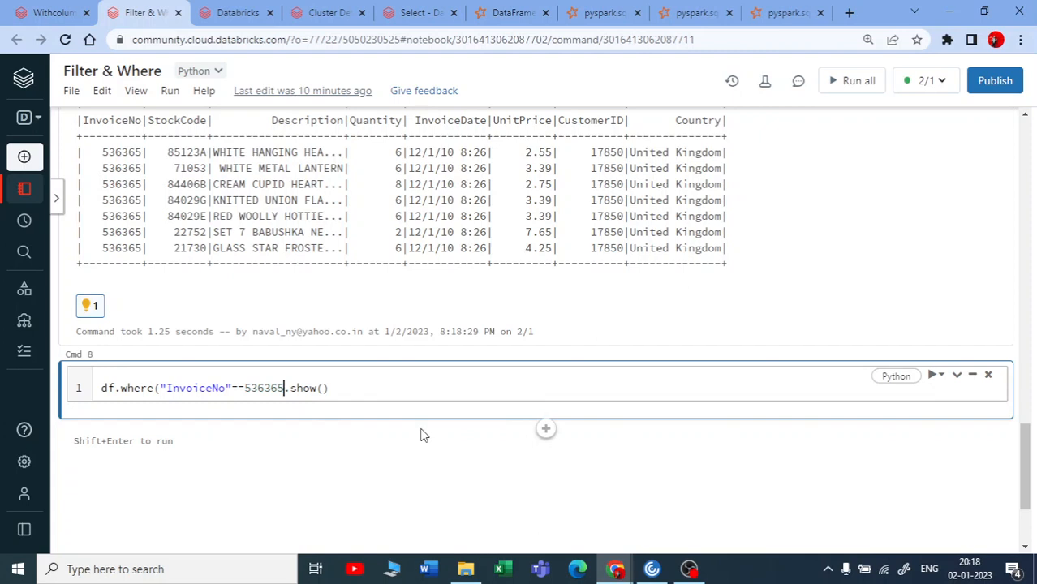
pyautogui.write(')')
# Step: Quote the condition as "InvoiceNo==536365" and run df.where(...).show(), printing the same seven rows
pyautogui.click(414, 392)
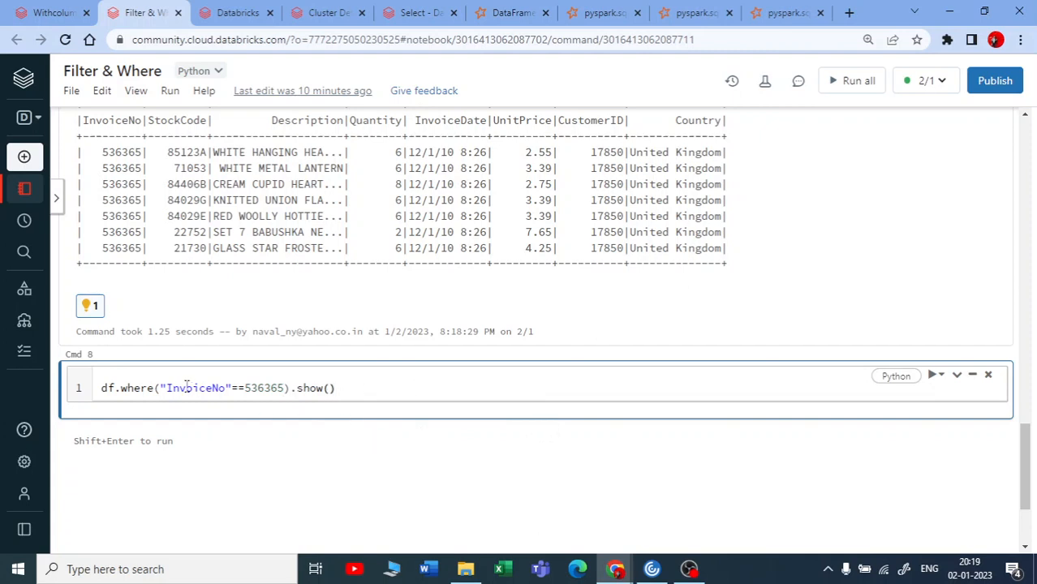
pyautogui.moveTo(160, 387); pyautogui.dragTo(281, 389)
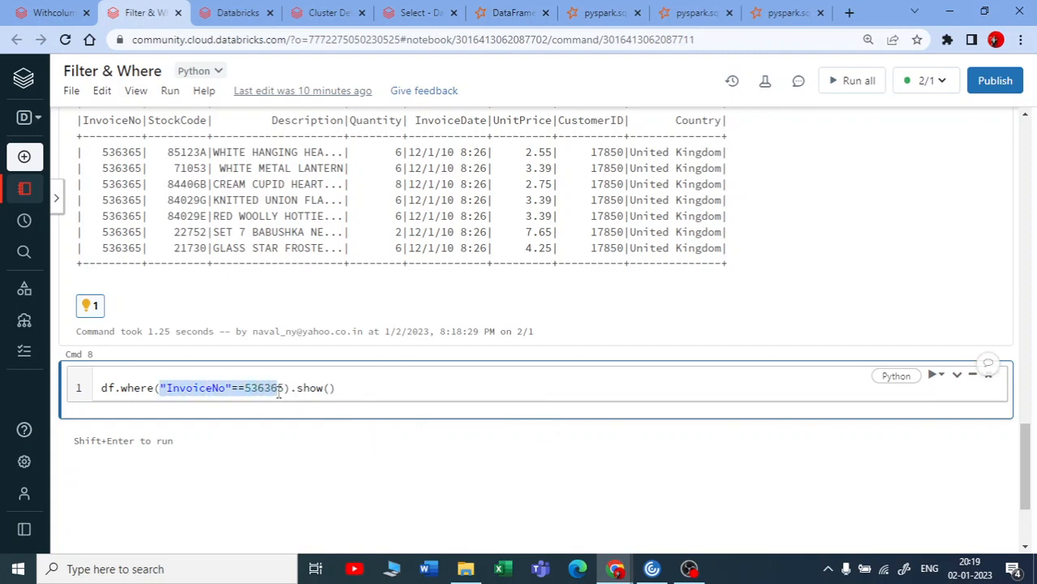
pyautogui.write("'")
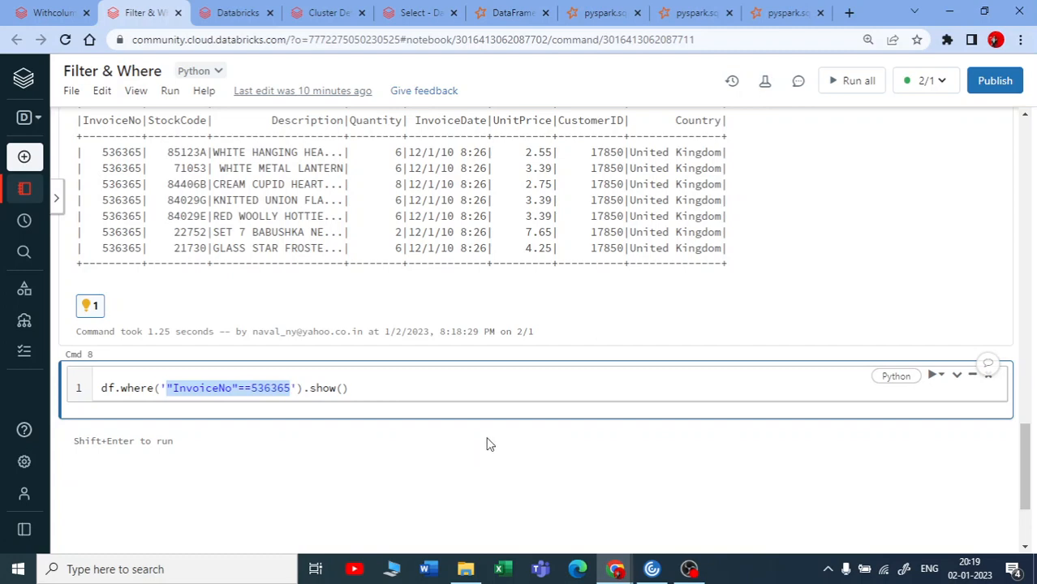
pyautogui.click(477, 381)
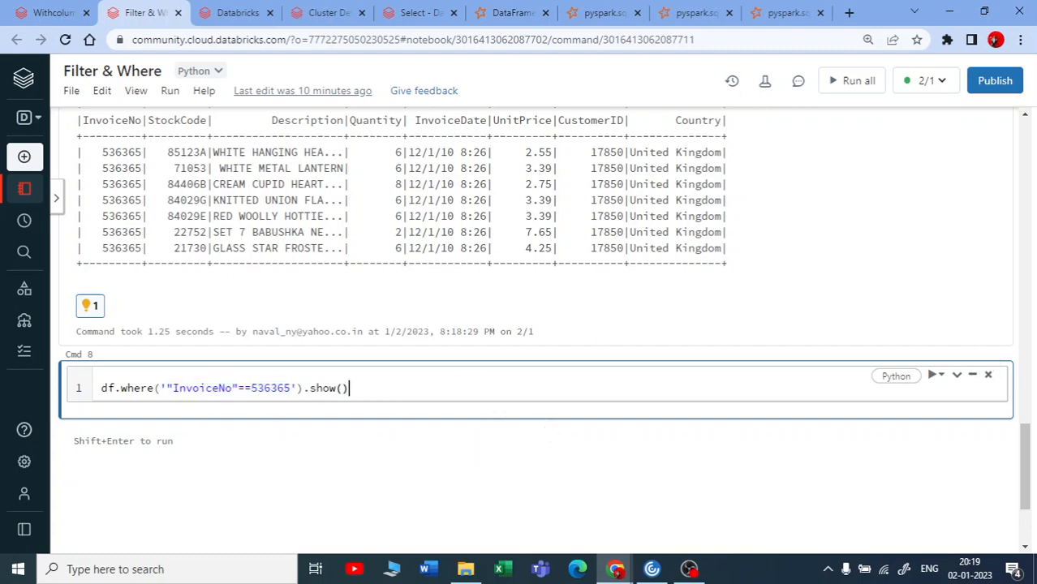
pyautogui.hotkey('shift', 'Return')
pyautogui.write('"')
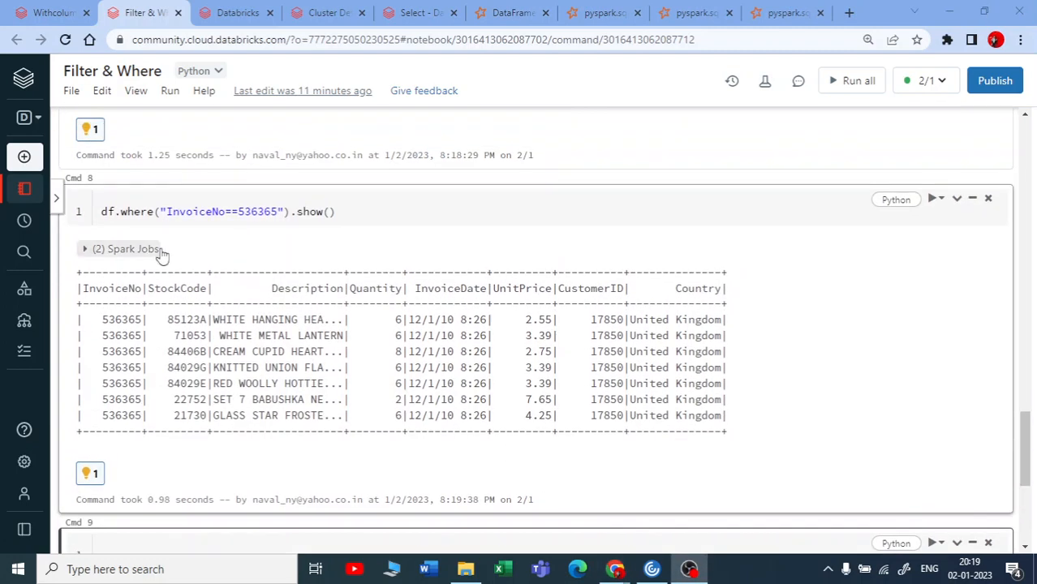
pyautogui.moveTo(156, 211); pyautogui.dragTo(283, 211)
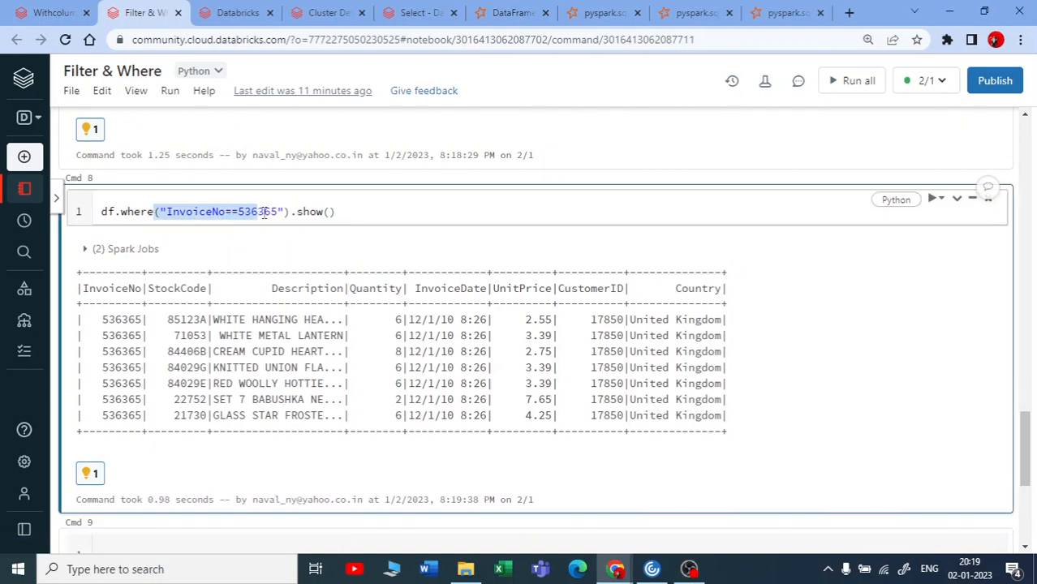
pyautogui.scroll(2, 451, 241)
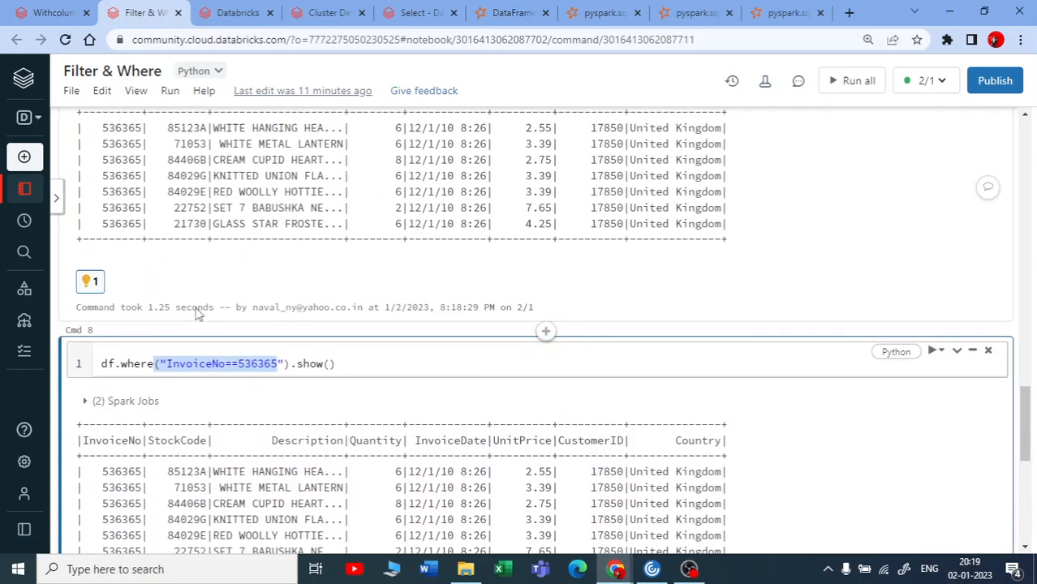
pyautogui.click(171, 365)
pyautogui.moveTo(168, 363); pyautogui.dragTo(276, 363)
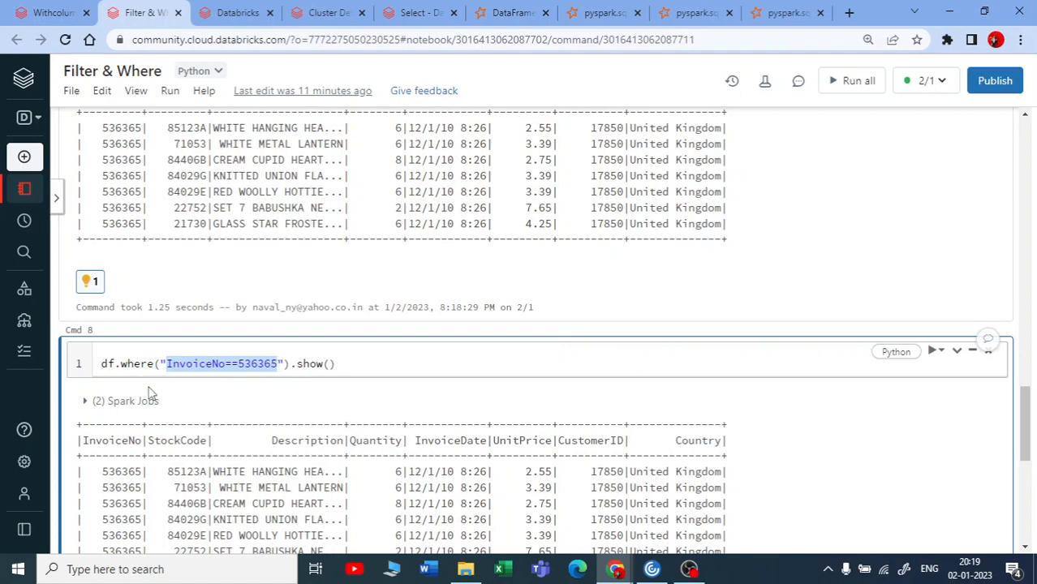
pyautogui.click(289, 363)
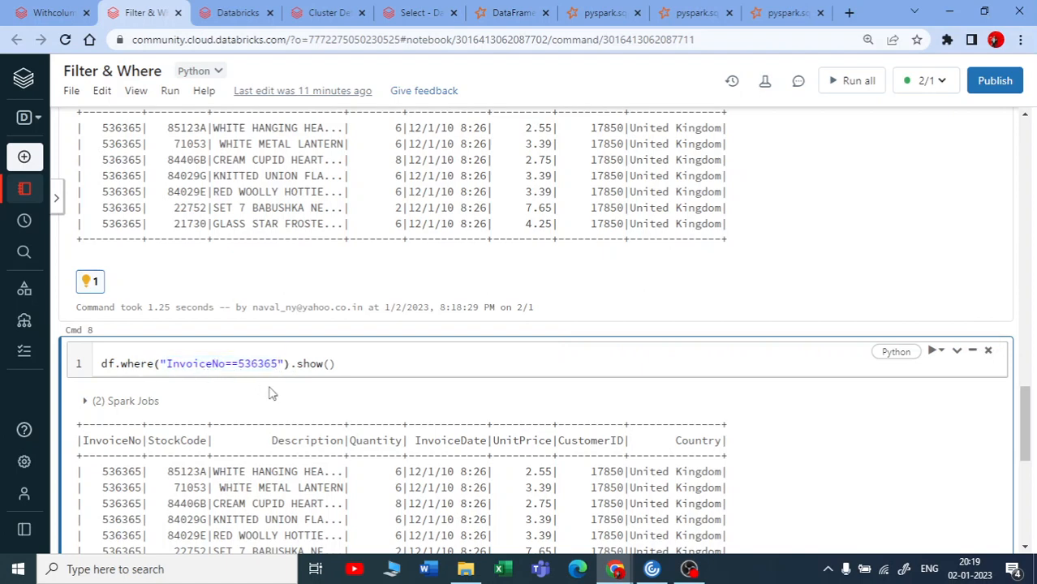
pyautogui.scroll(-1, 272, 393)
pyautogui.rightClick(533, 321)
pyautogui.press('Escape')
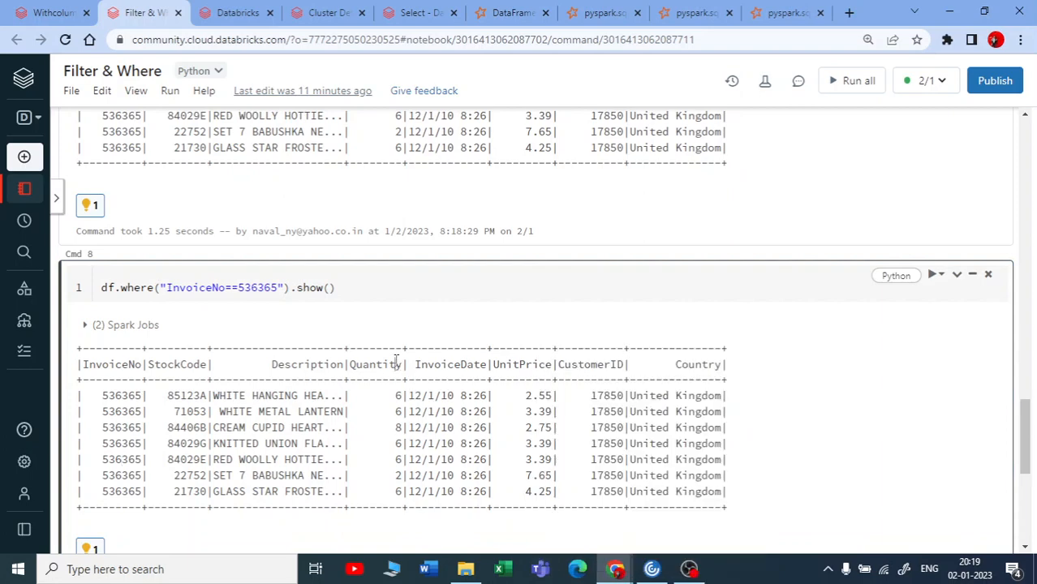
pyautogui.moveTo(167, 287); pyautogui.dragTo(334, 287)
pyautogui.scroll(3, 288, 325)
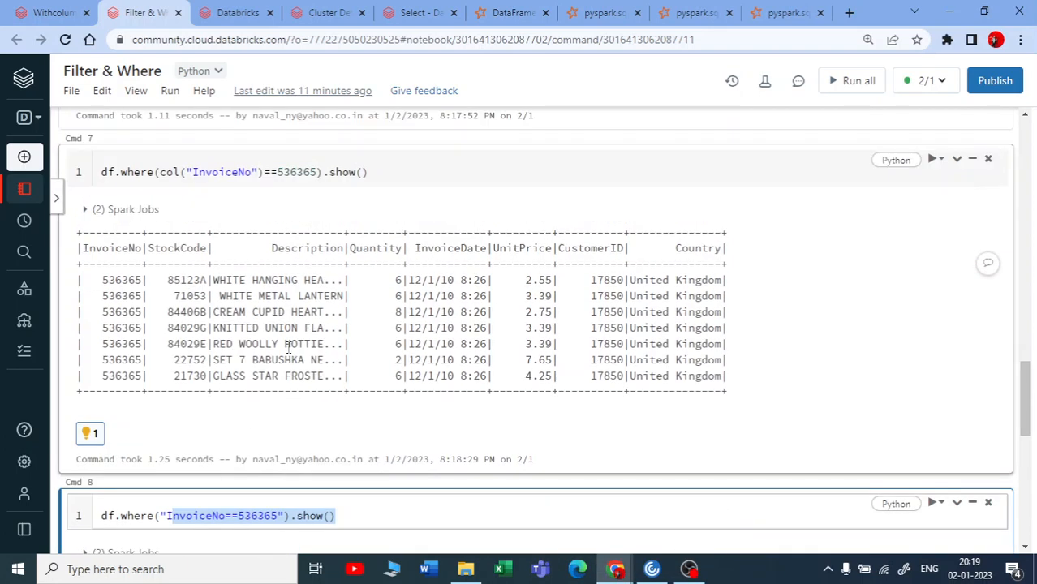
pyautogui.scroll(1, 288, 349)
pyautogui.moveTo(101, 248); pyautogui.dragTo(243, 243)
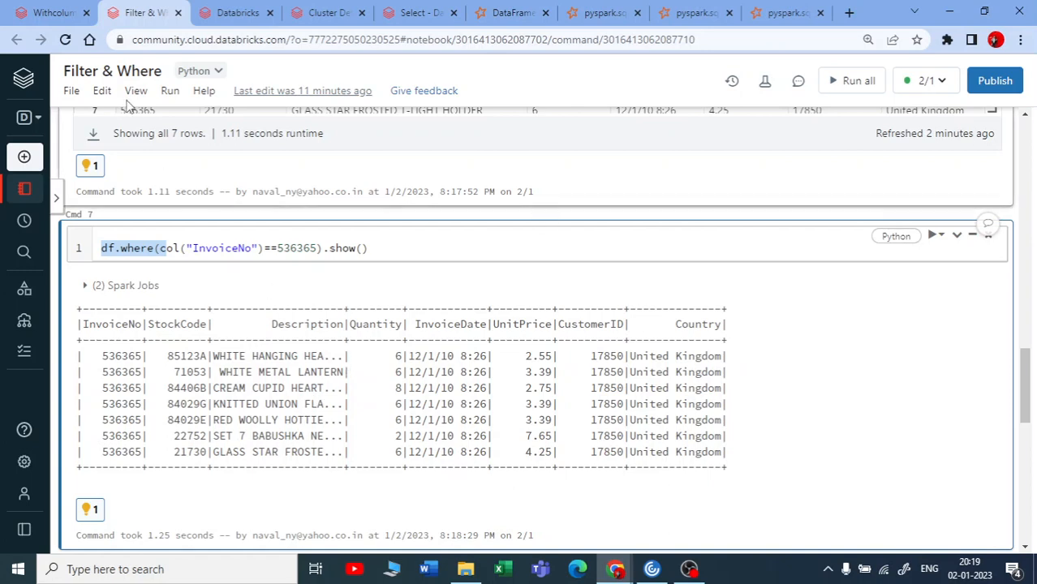
pyautogui.scroll(10, 418, 375)
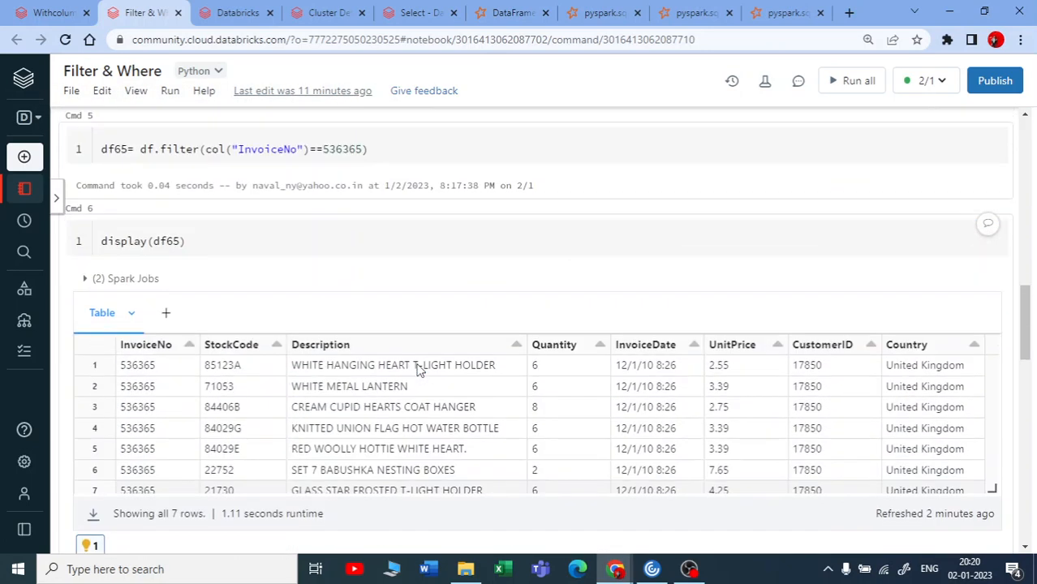
pyautogui.scroll(3, 417, 375)
pyautogui.click(418, 375)
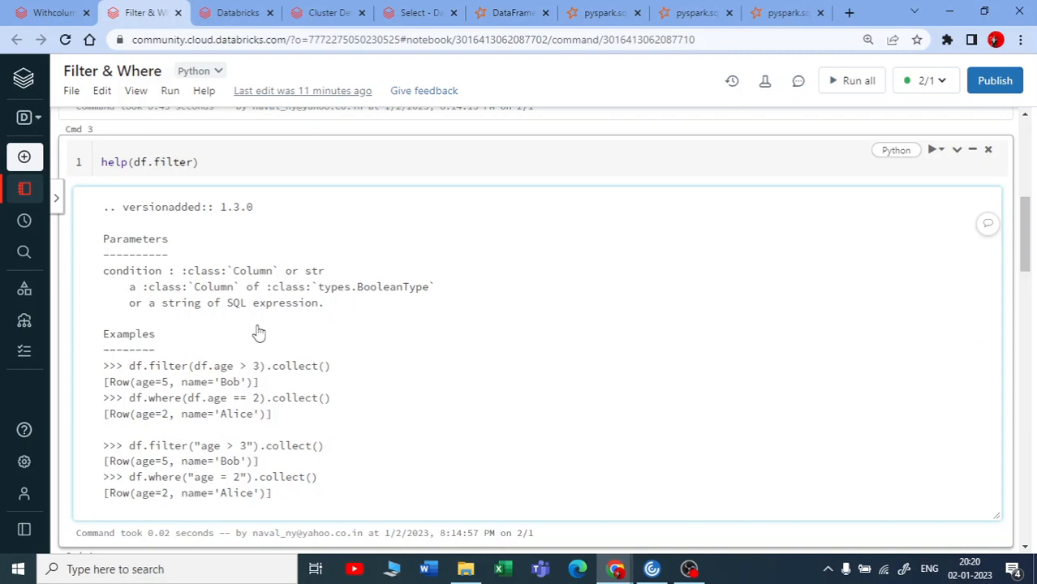
pyautogui.scroll(-1, 300, 363)
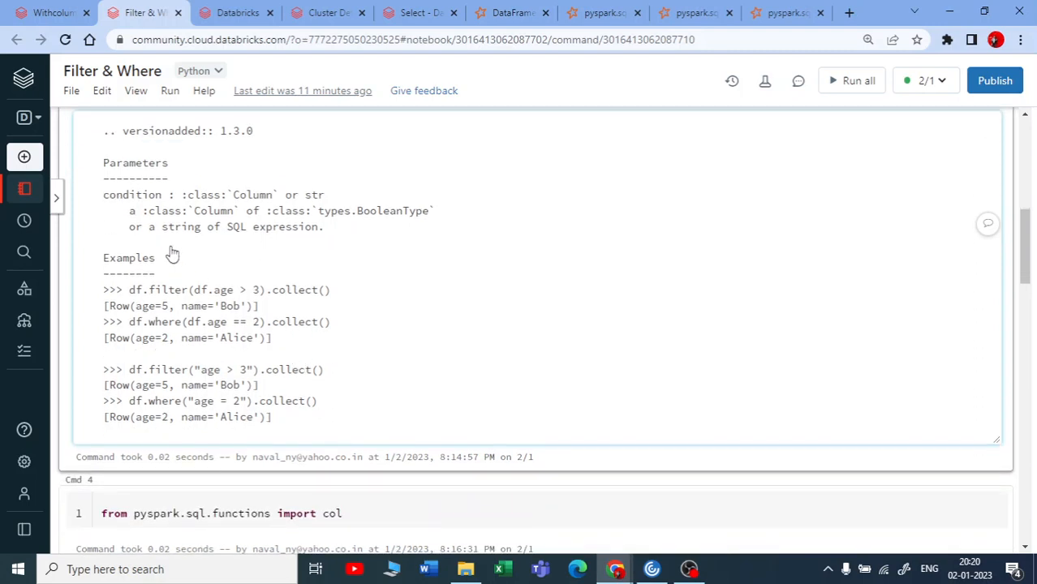
pyautogui.moveTo(149, 227); pyautogui.dragTo(319, 227)
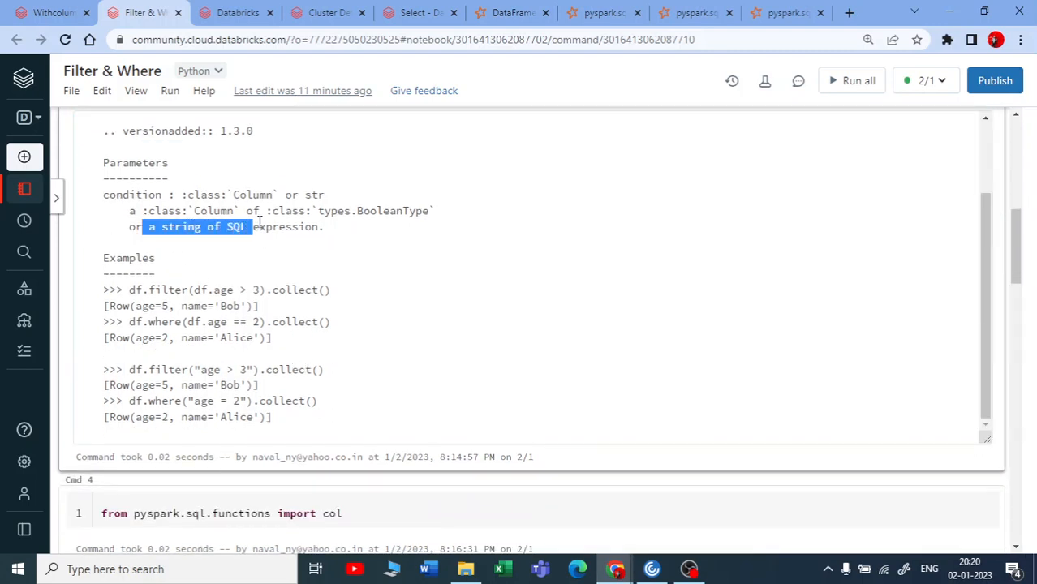
pyautogui.scroll(-3, 389, 271)
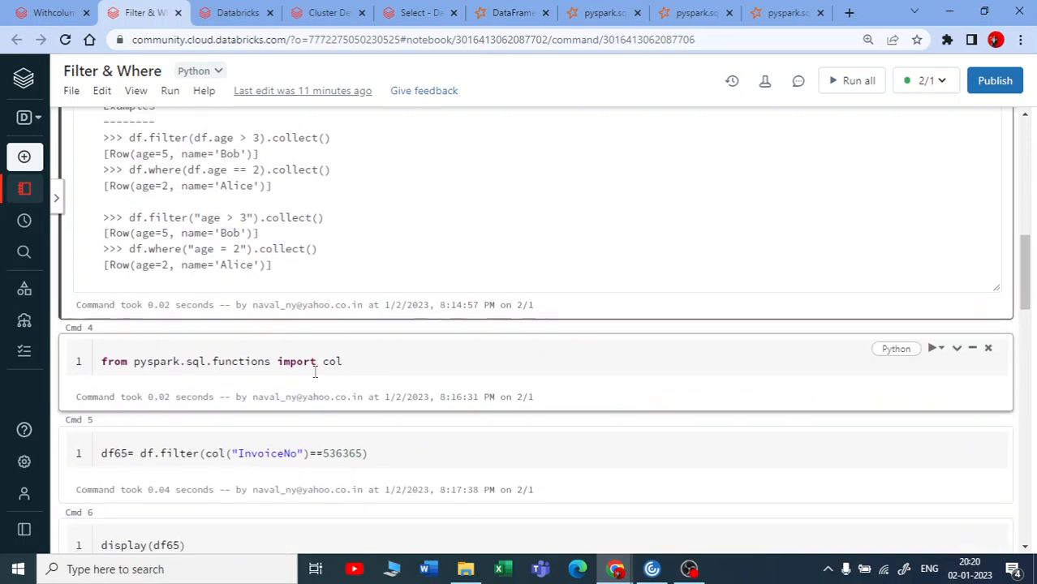
pyautogui.scroll(-2, 388, 271)
pyautogui.scroll(-3, 465, 430)
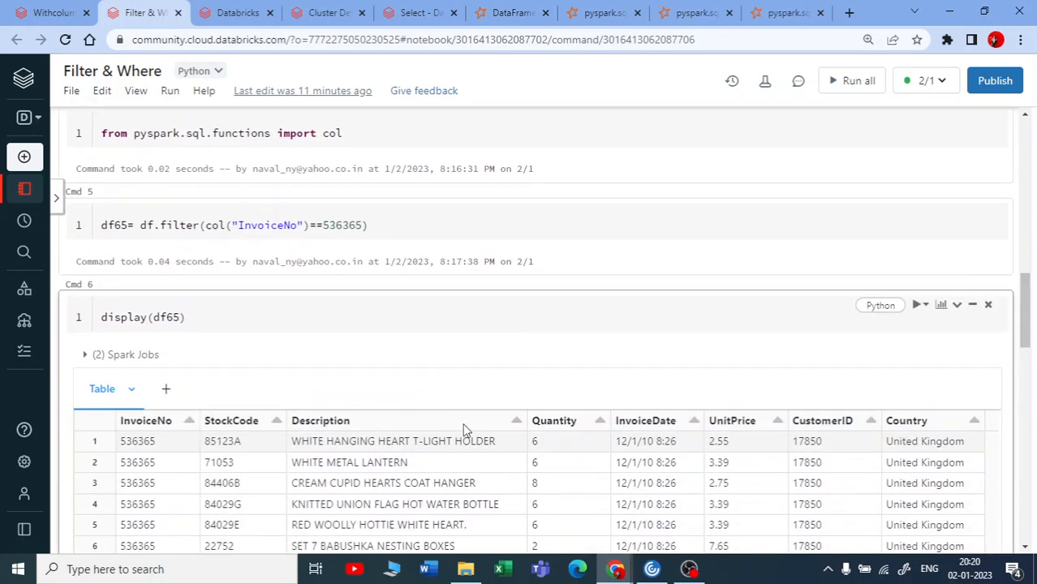